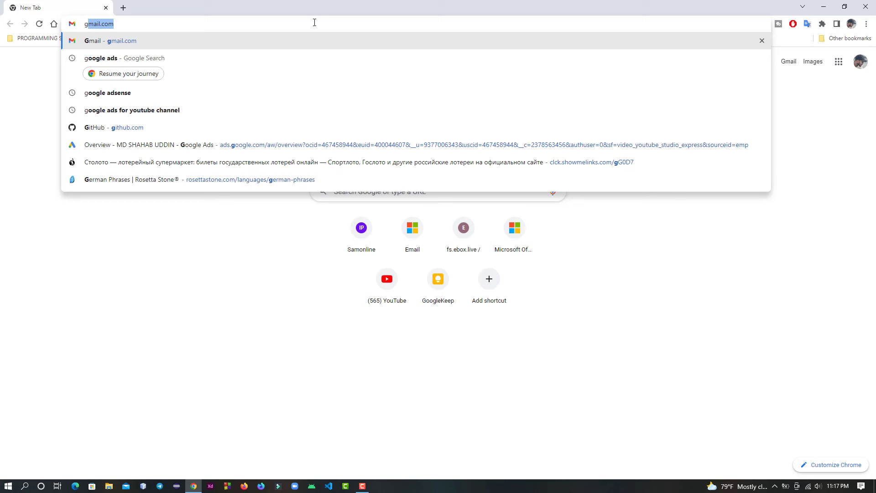
Step: Search the web for "google ads" and open the sponsored Google Ads result
text(ooglw)
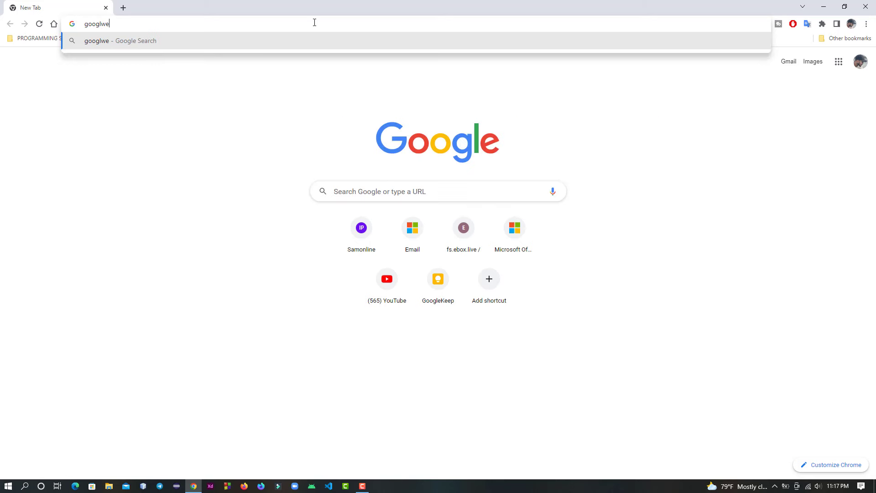
key(BackSpace)
text(e)
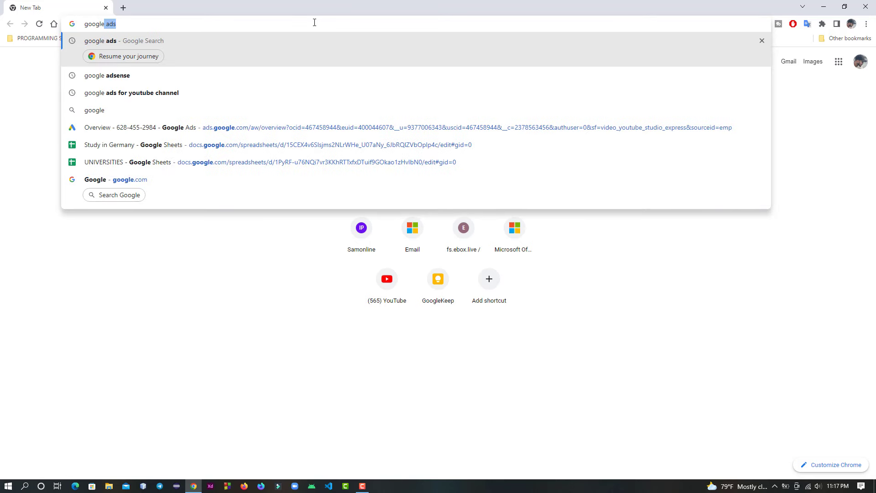
key(Return)
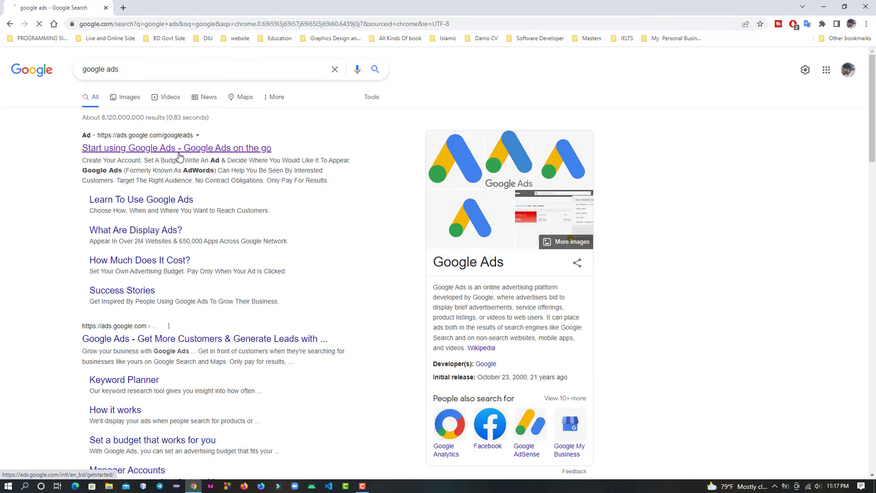
click(179, 148)
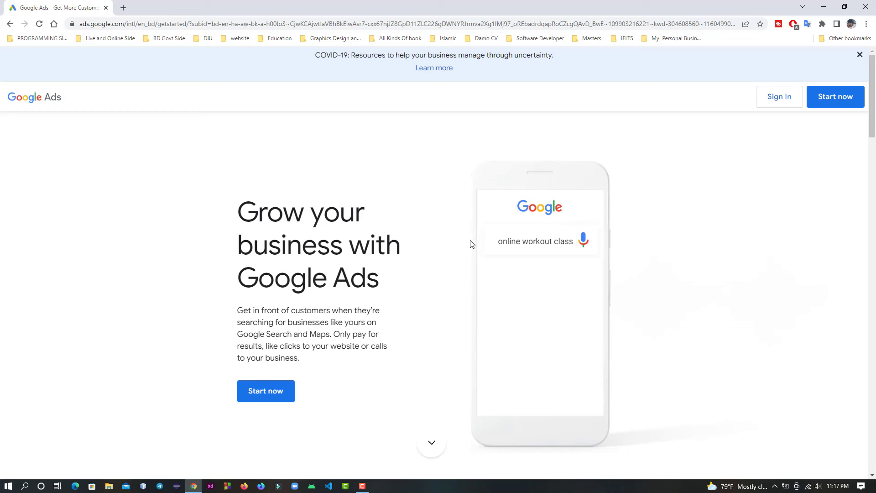
Step: Start the Google Ads sign-up and choose to create a new Google Ads account
click(281, 393)
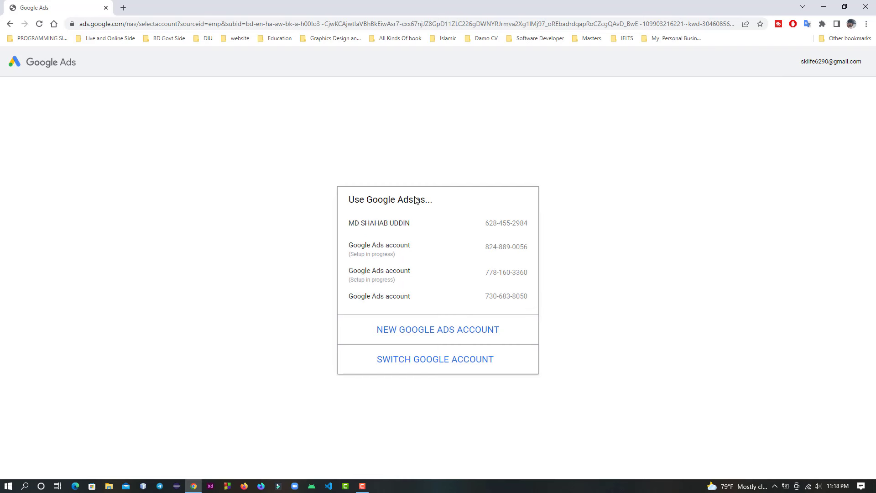
click(456, 336)
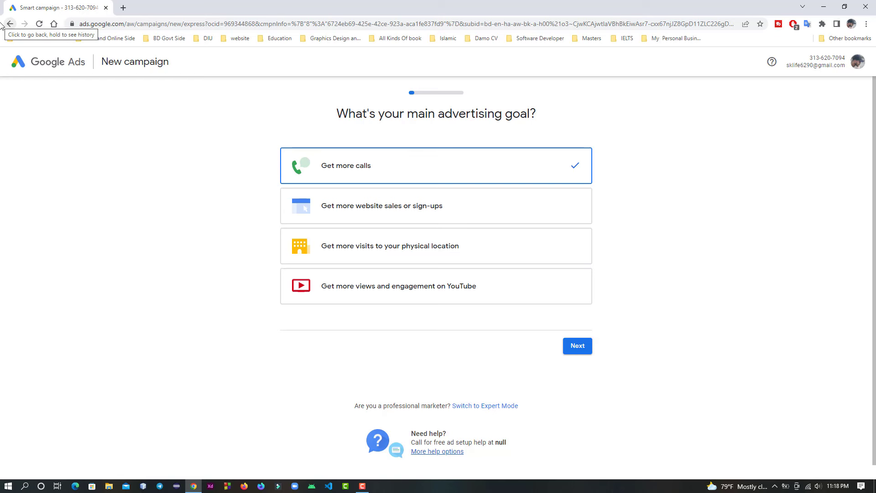
click(2, 25)
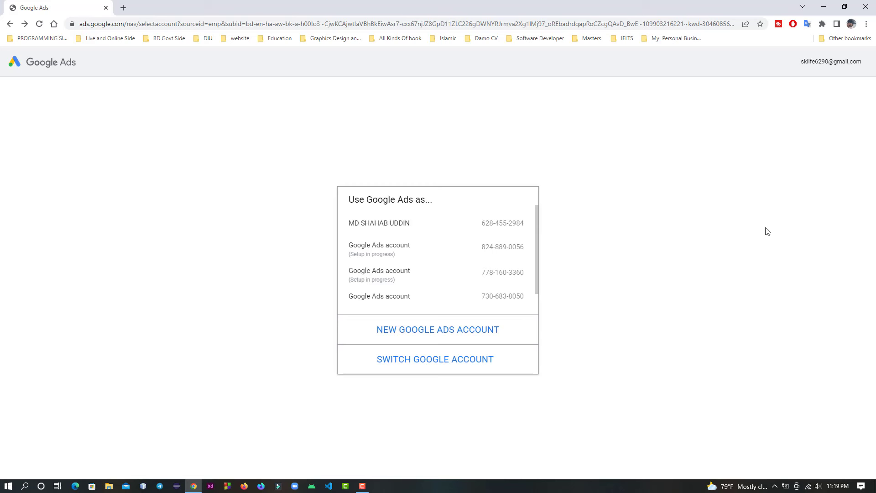
click(498, 335)
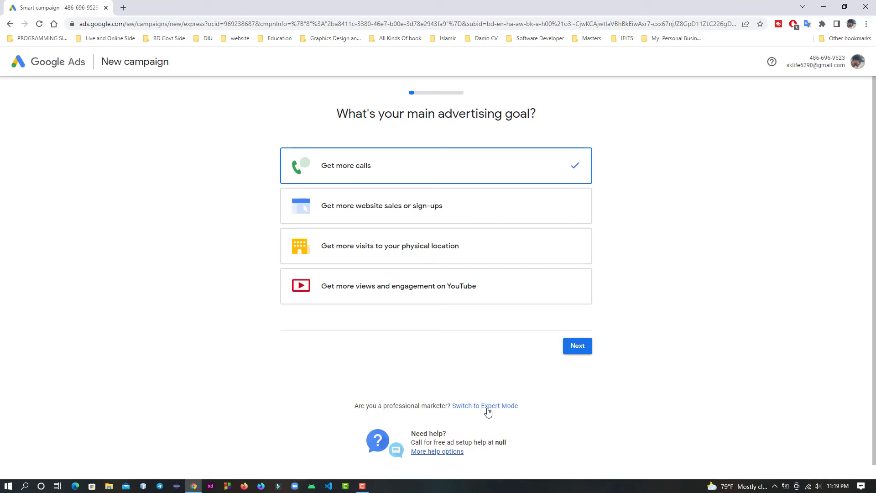
Step: Switch the new campaign setup to Expert Mode and choose to create an account without a campaign
click(488, 412)
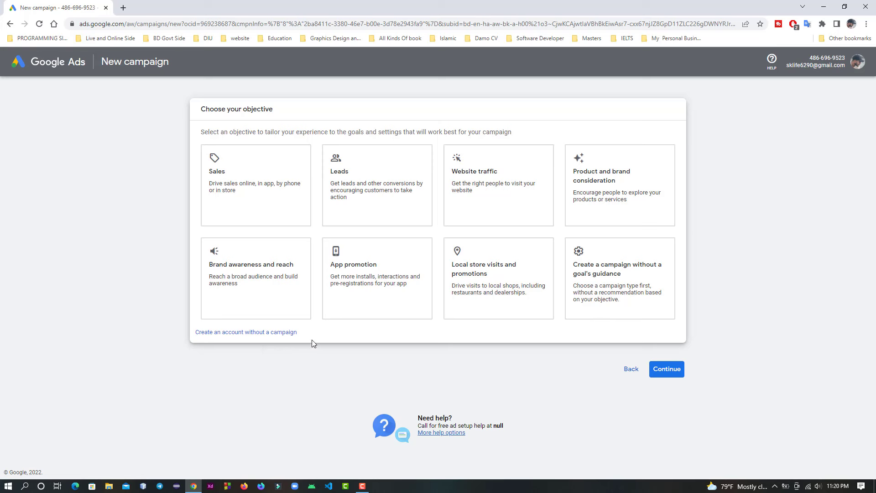
click(251, 333)
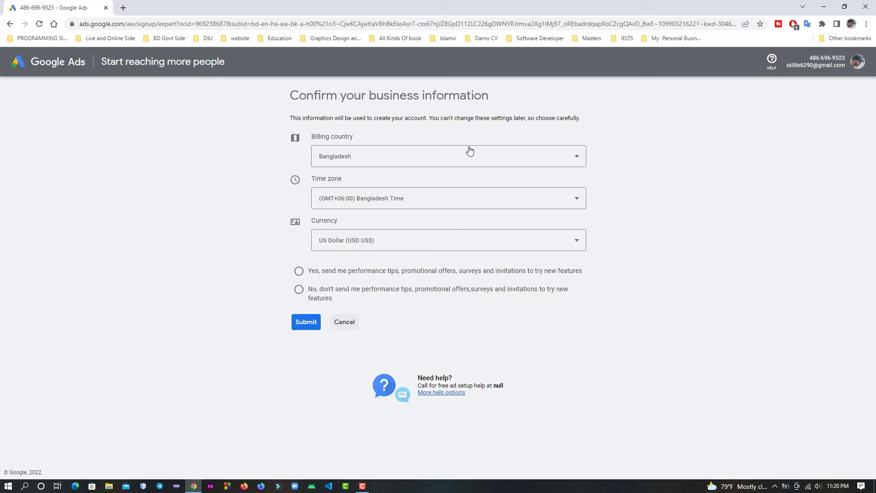
Step: Examine the billing country and currency choices offered in the business information form
click(470, 160)
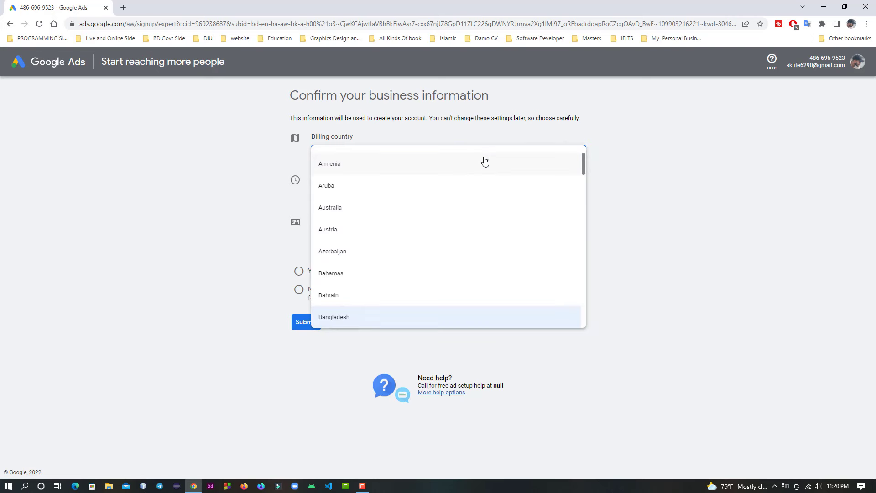
click(658, 218)
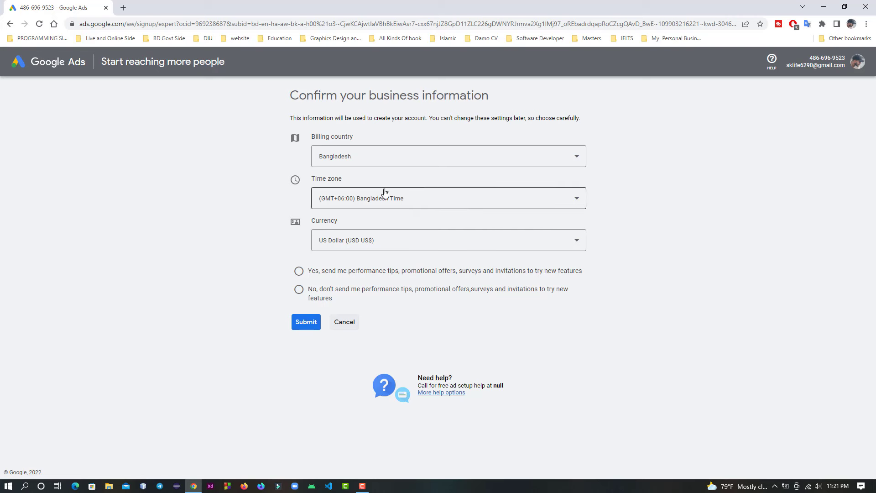
click(542, 248)
scroll(542, 247, down, 10)
click(701, 276)
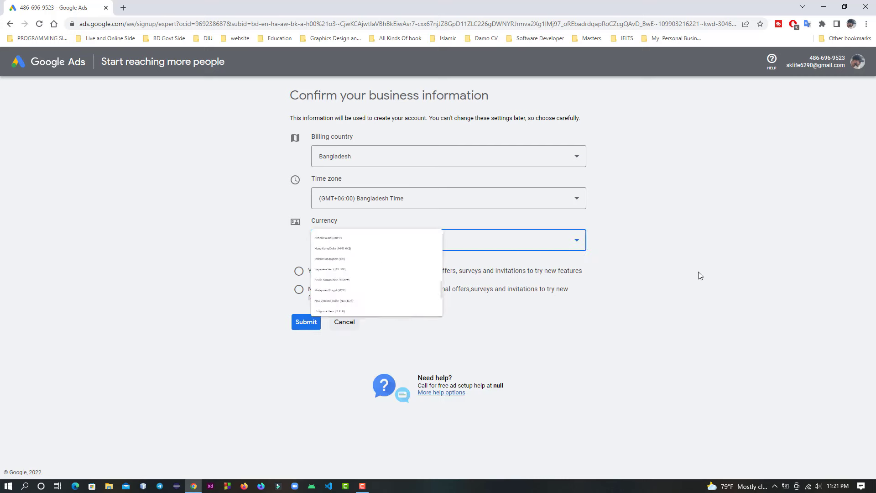
click(518, 248)
scroll(568, 276, up, 3)
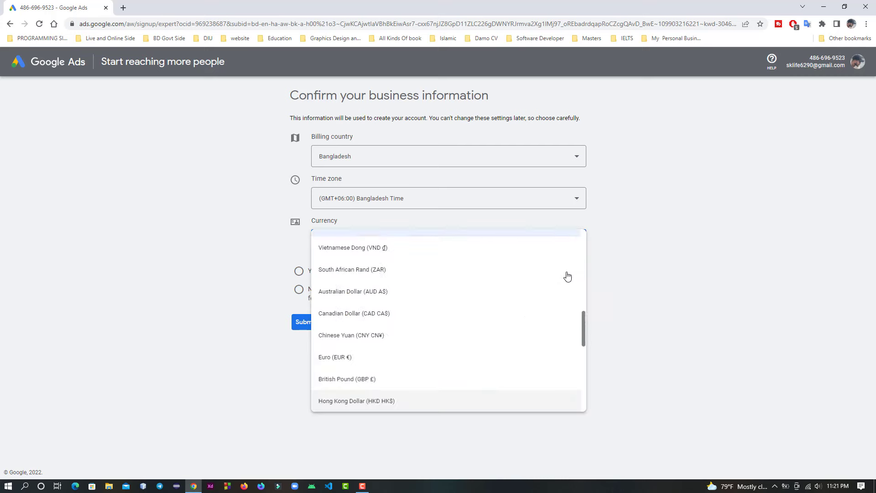
scroll(567, 277, up, 2)
click(690, 295)
click(533, 251)
scroll(534, 252, down, 3)
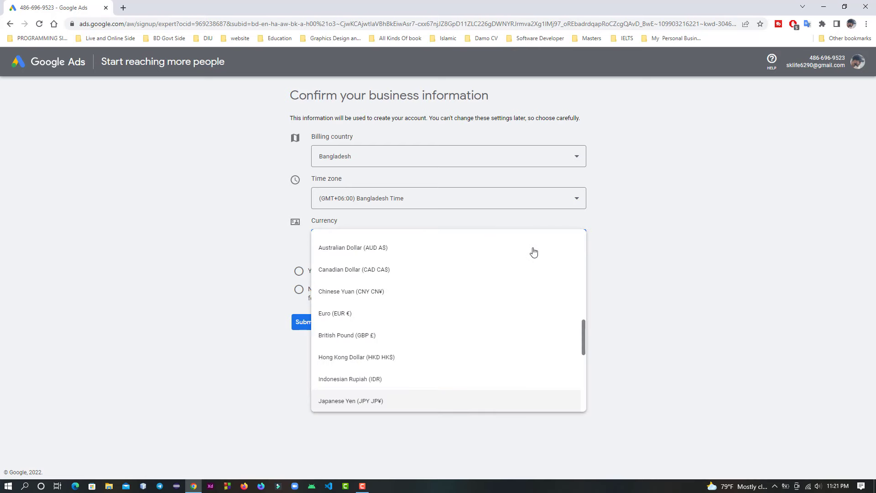
click(666, 286)
click(554, 240)
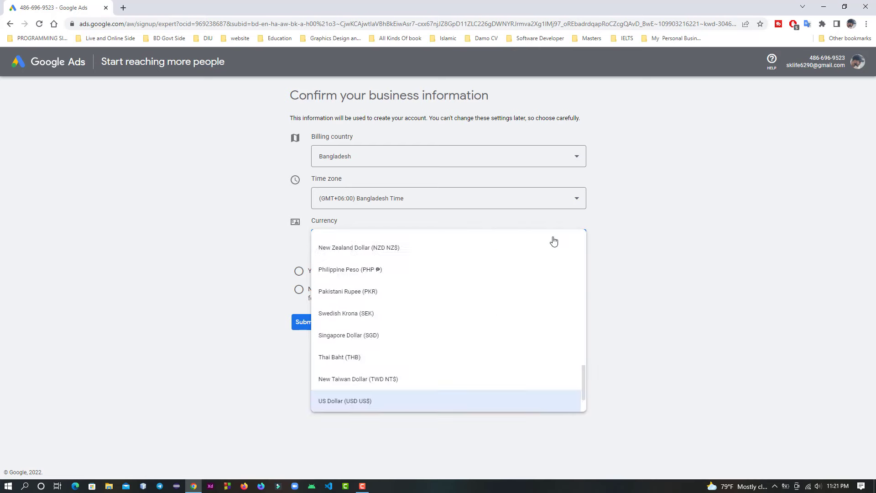
scroll(554, 241, down, 4)
scroll(518, 345, up, 3)
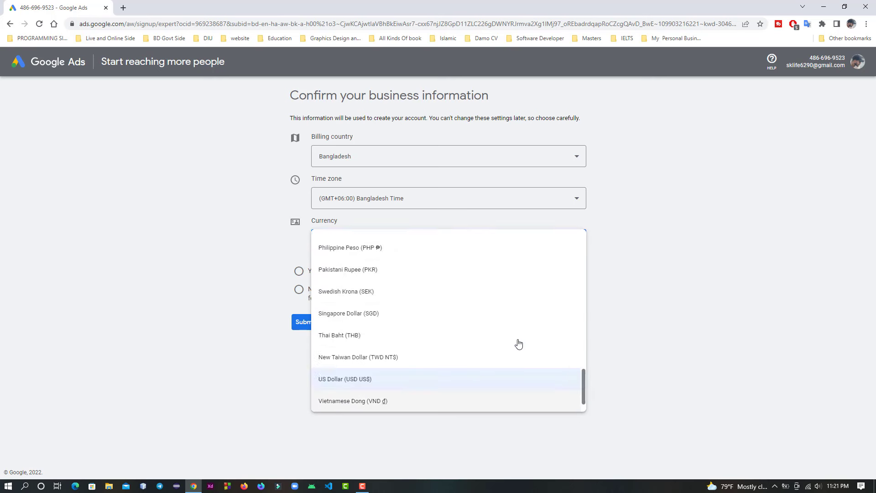
scroll(519, 344, up, 5)
click(653, 340)
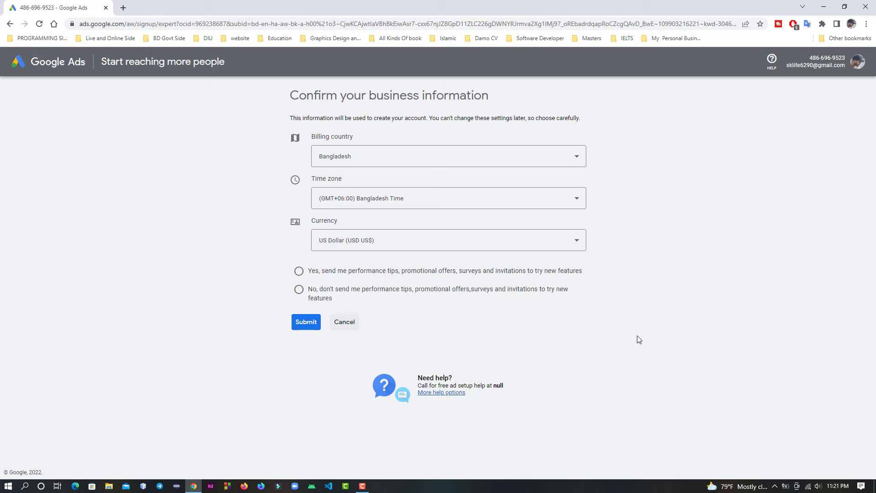
click(514, 248)
scroll(519, 297, up, 3)
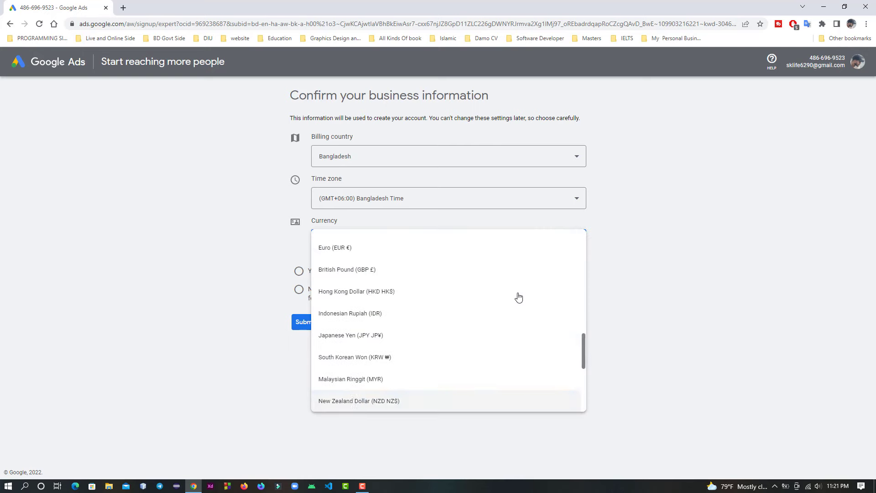
scroll(519, 301, down, 3)
scroll(518, 347, up, 3)
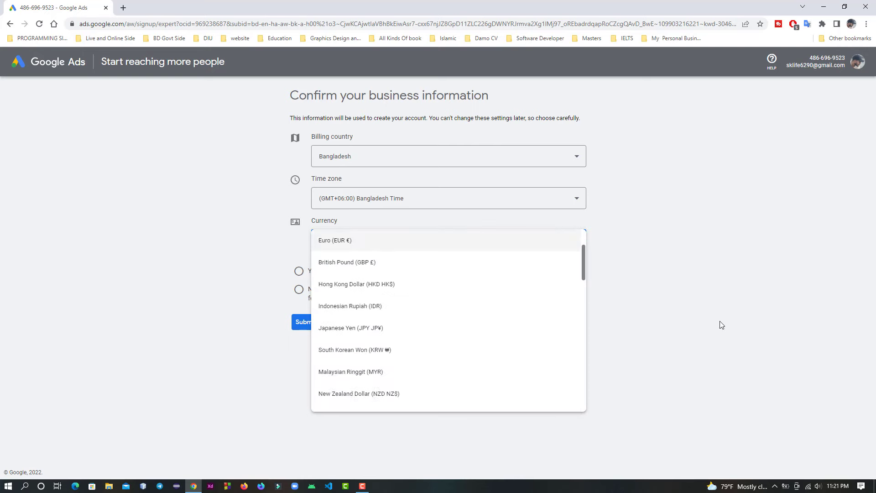
click(721, 325)
Step: Reload the business information form and examine the currencies offered for Bangladesh
click(40, 24)
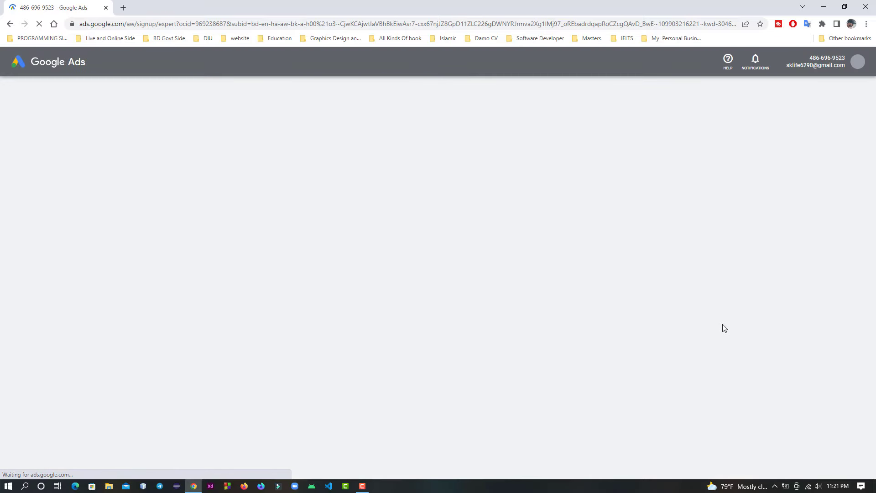
click(569, 250)
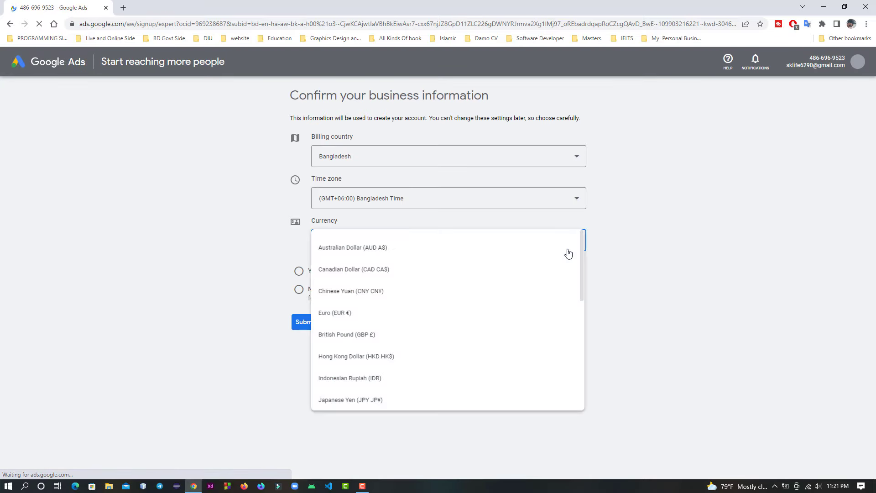
click(711, 333)
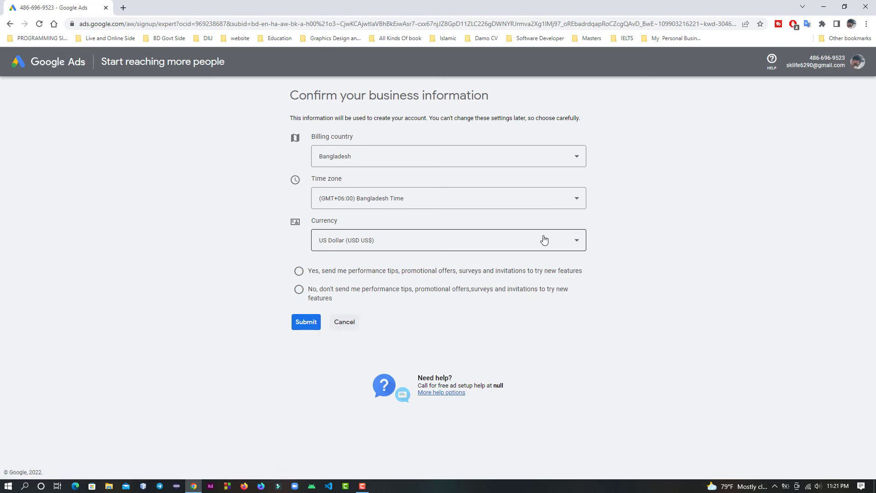
click(508, 242)
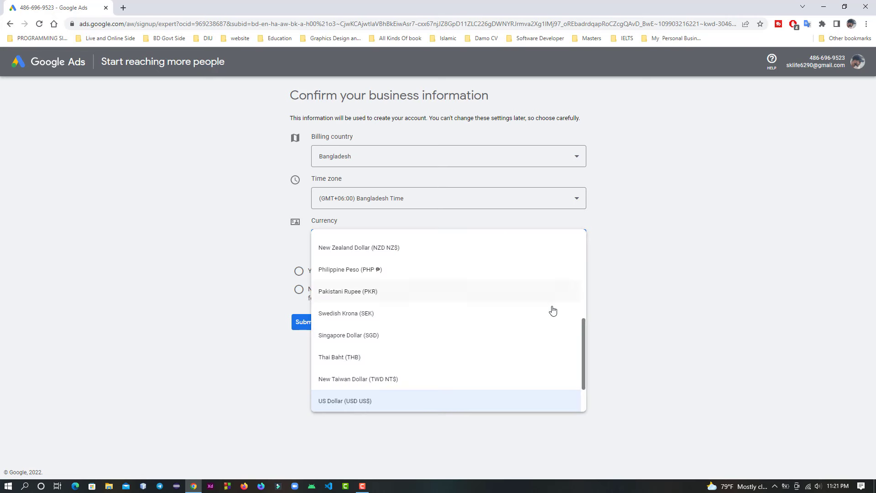
scroll(448, 404, down, 1)
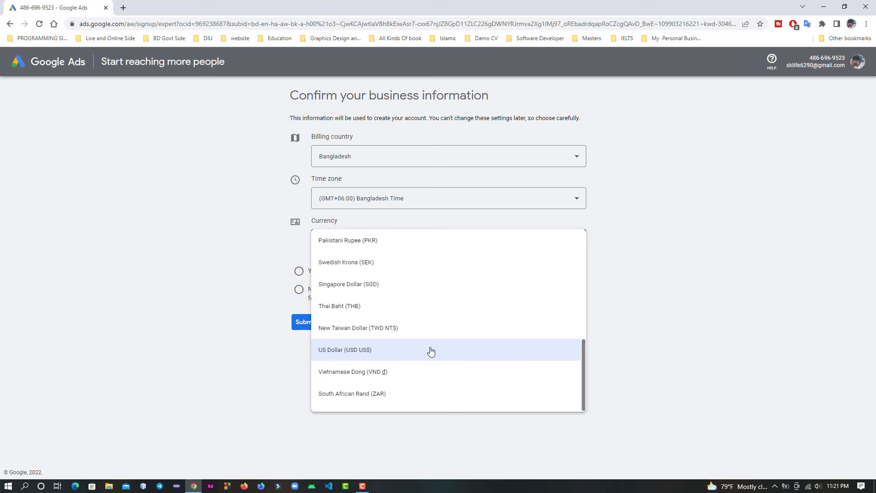
scroll(470, 361, up, 3)
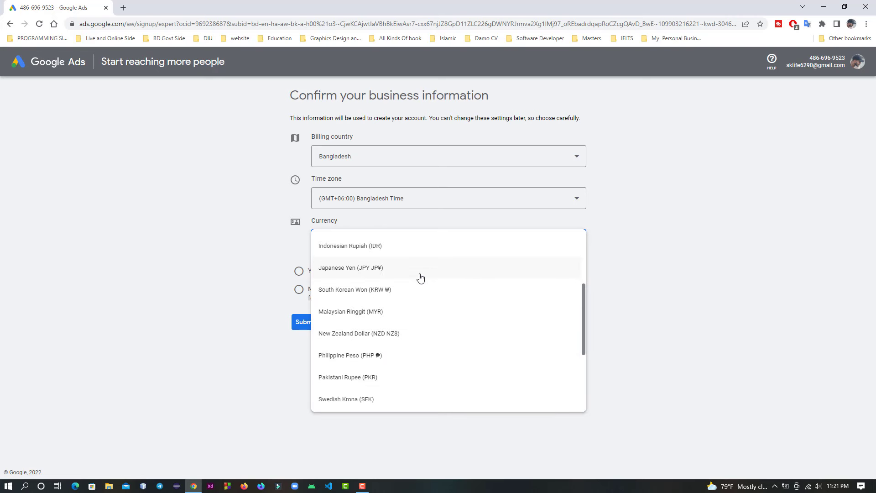
scroll(395, 359, up, 3)
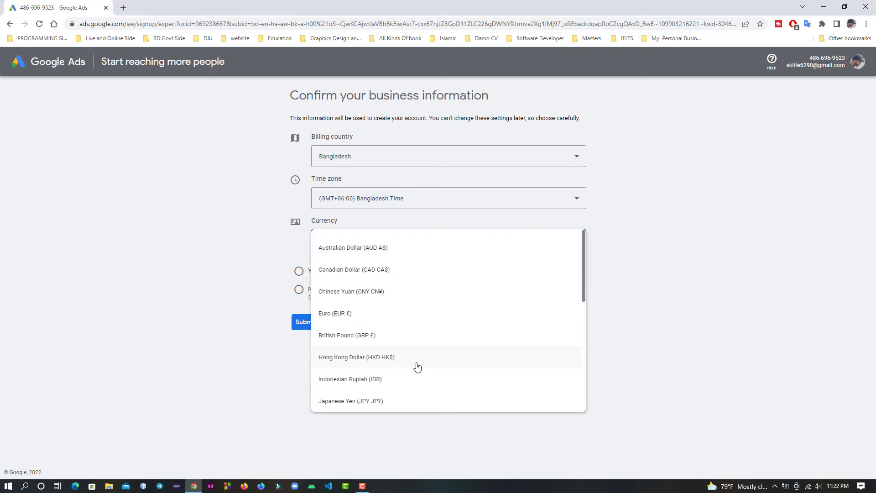
scroll(417, 368, down, 2)
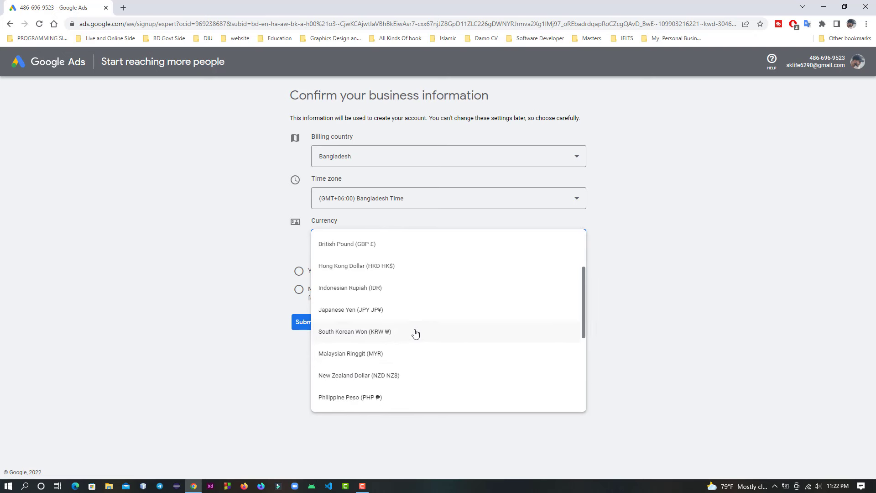
scroll(414, 338, down, 1)
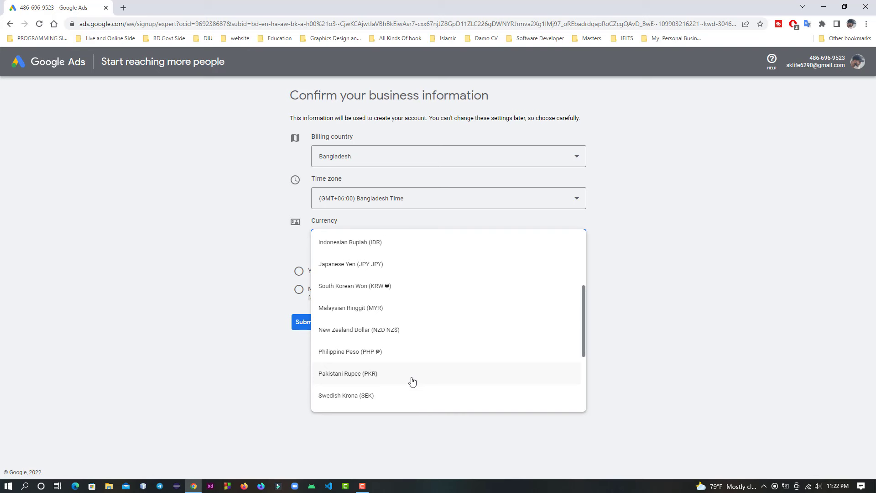
scroll(410, 379, down, 1)
scroll(412, 381, down, 2)
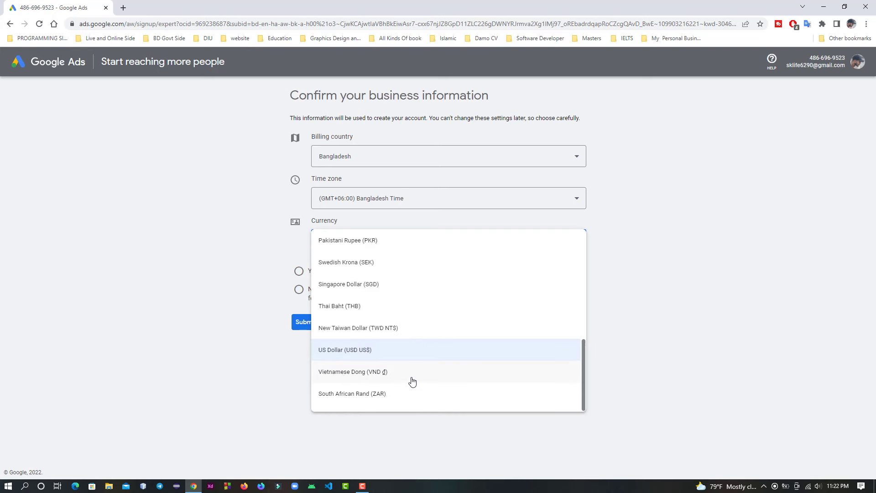
scroll(412, 381, up, 3)
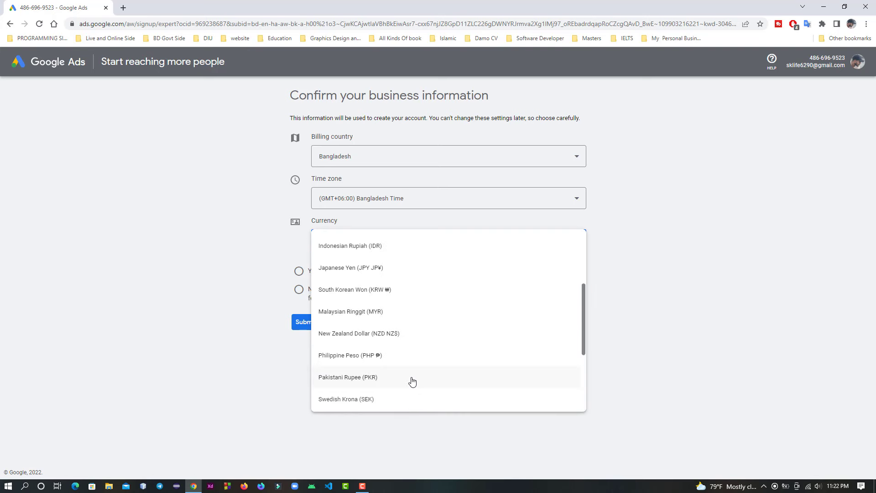
scroll(412, 382, up, 3)
scroll(405, 371, up, 1)
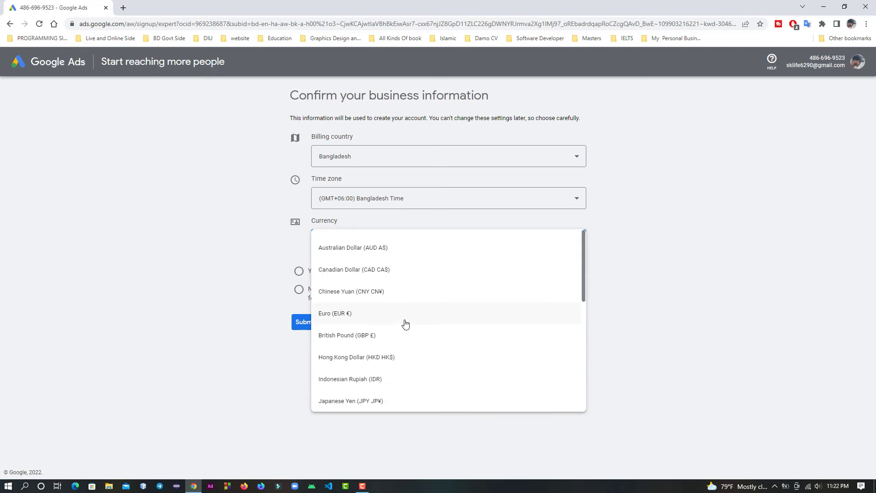
scroll(405, 324, down, 1)
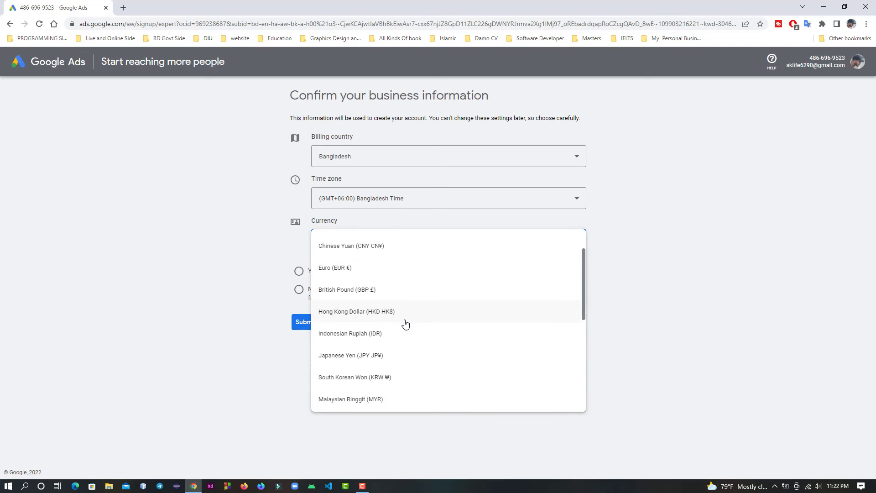
scroll(406, 323, down, 2)
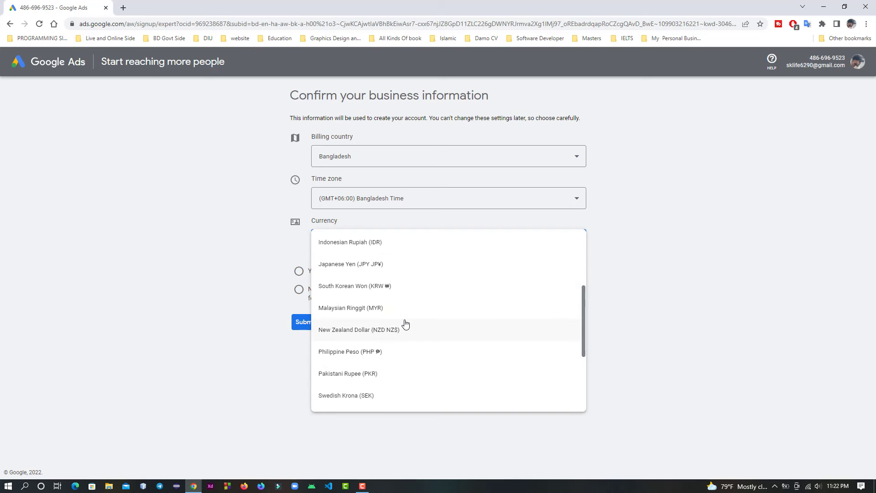
scroll(405, 323, down, 3)
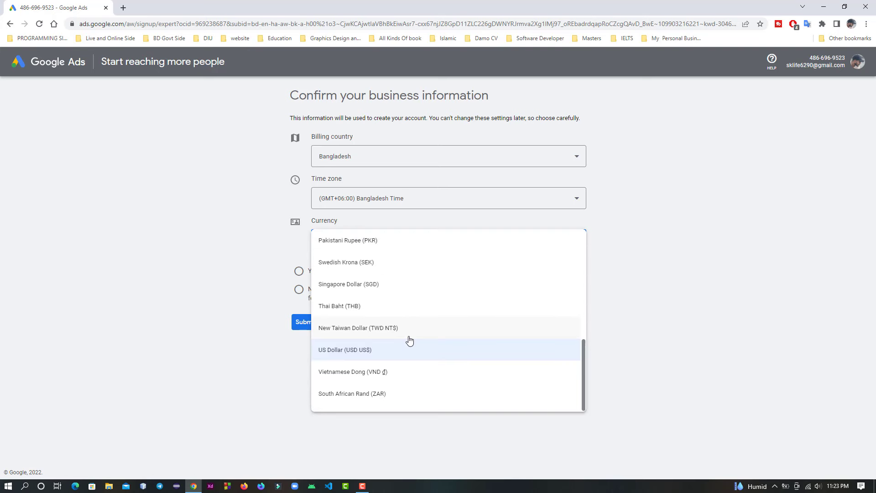
scroll(409, 340, up, 2)
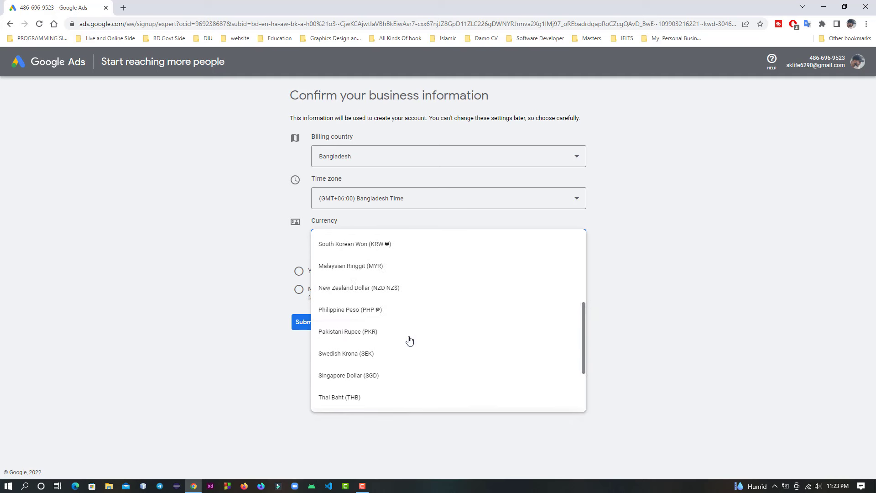
scroll(410, 340, up, 3)
scroll(515, 343, up, 2)
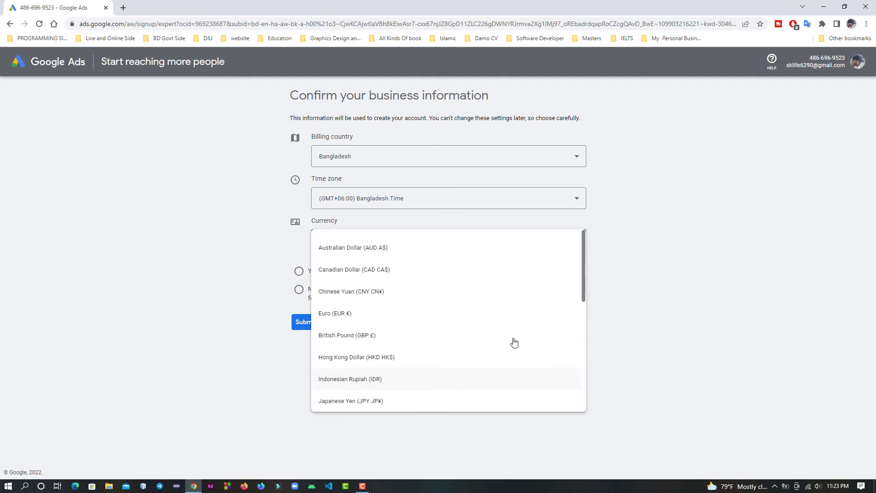
click(670, 297)
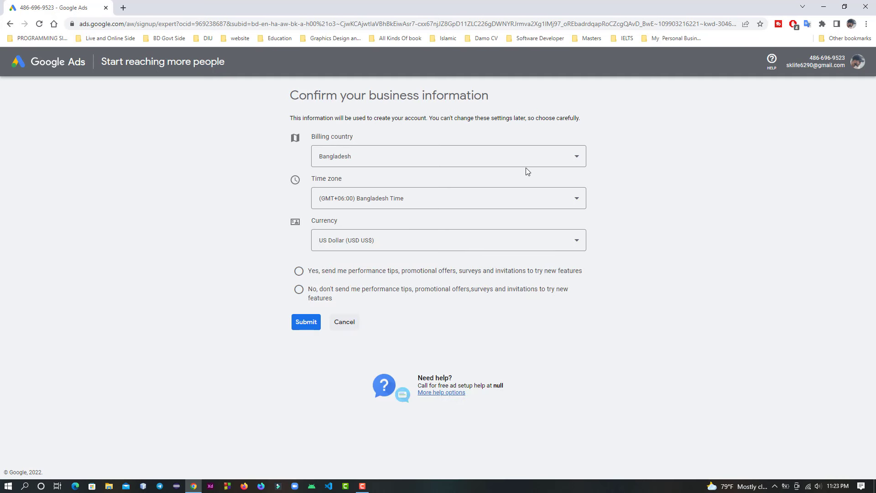
Step: Switch the billing country to India and examine the currencies offered for it
click(543, 161)
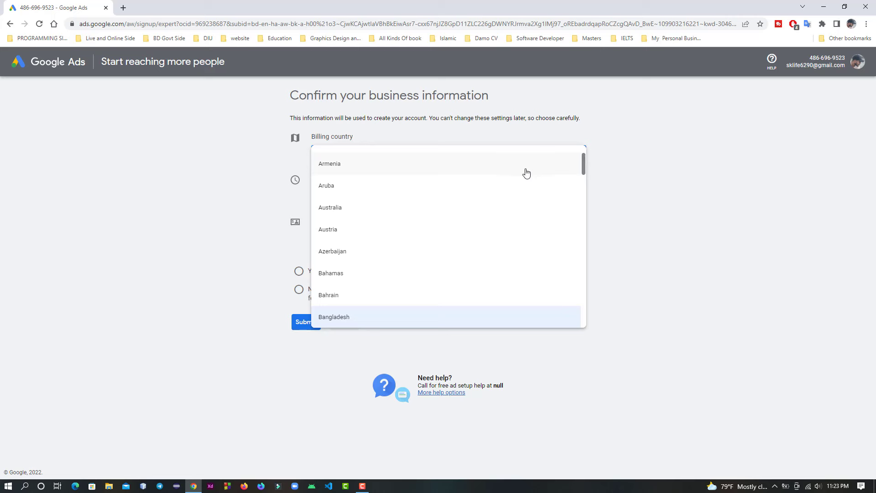
scroll(526, 173, down, 10)
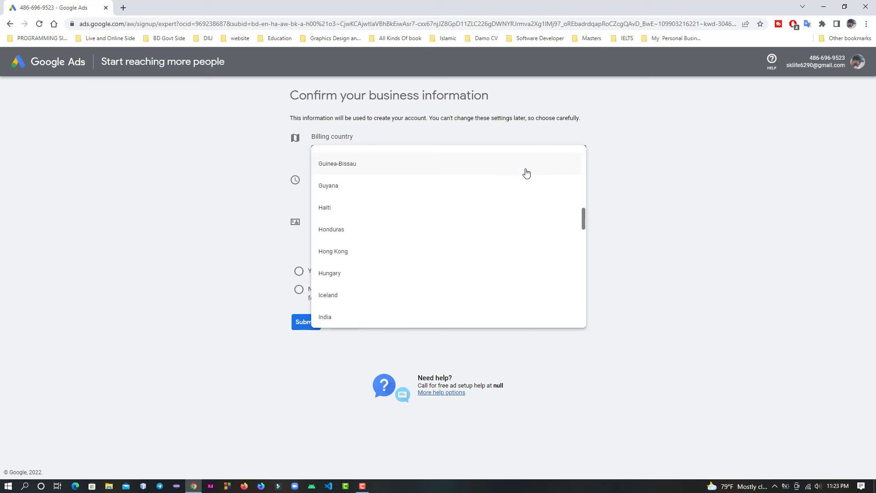
click(380, 316)
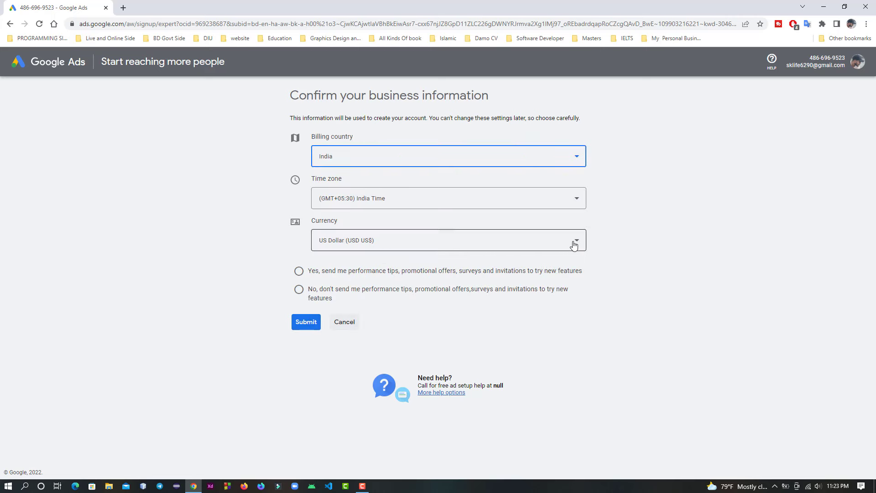
click(514, 241)
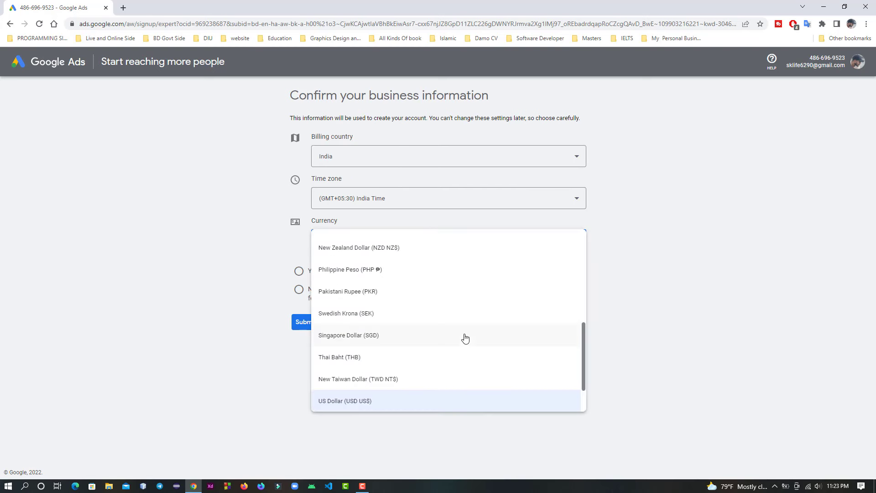
scroll(462, 361, up, 6)
scroll(463, 363, down, 5)
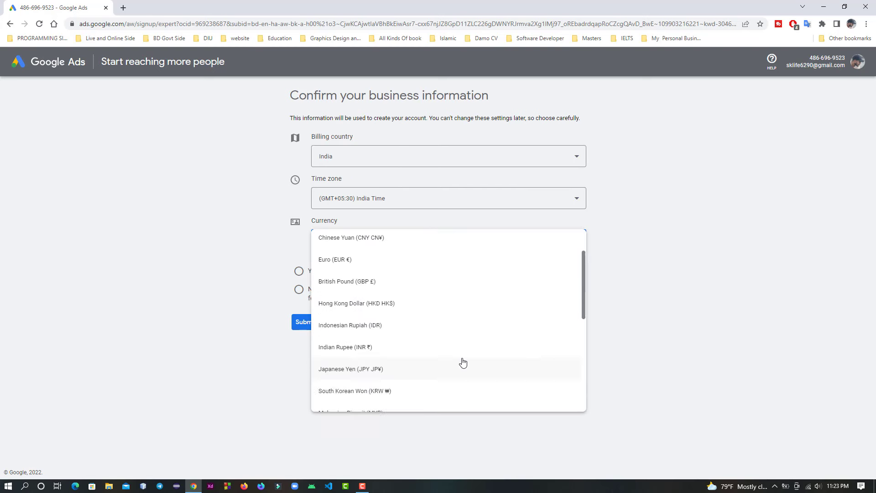
scroll(463, 362, down, 3)
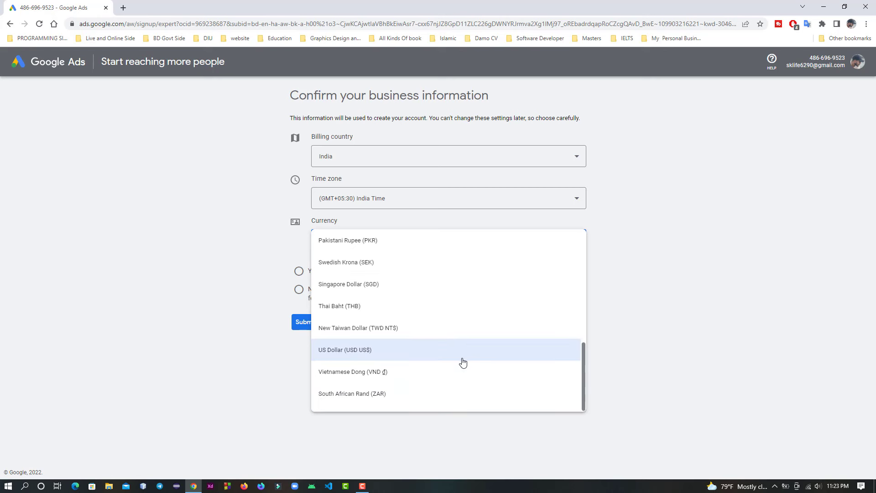
scroll(462, 360, up, 4)
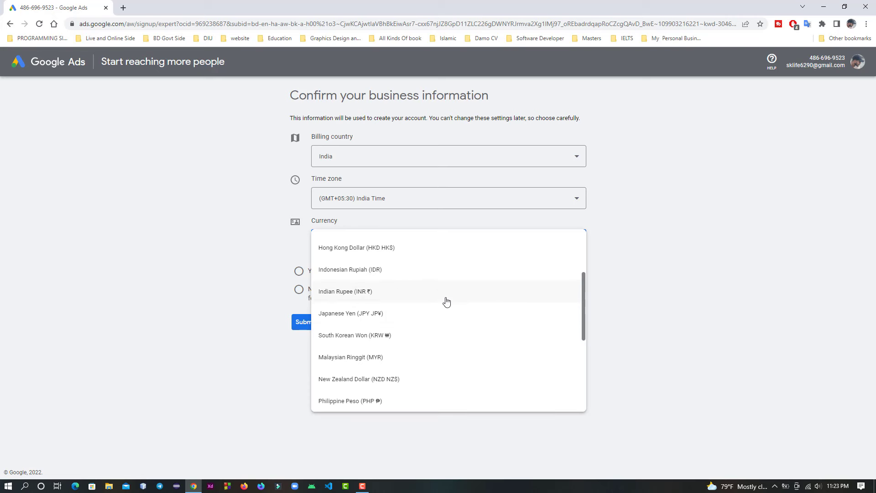
Step: Set the billing country to Bangladesh and keep US Dollar (USD US$) as the currency
click(426, 161)
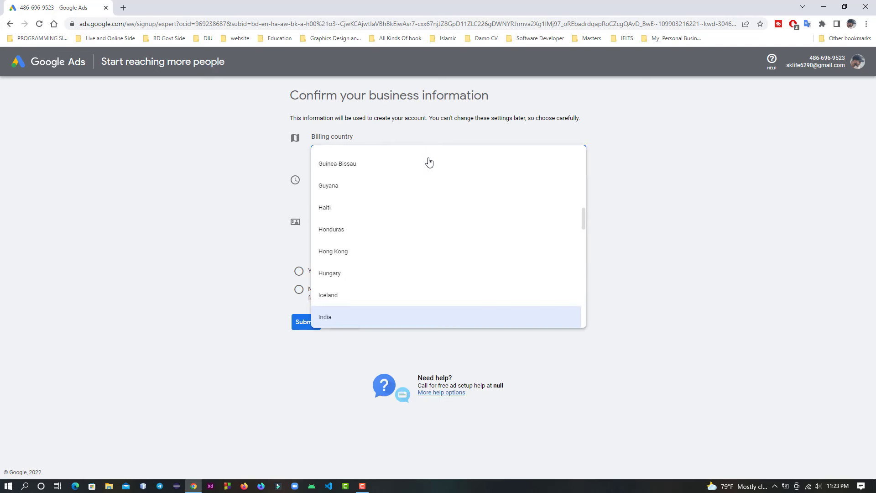
key(b)
click(369, 204)
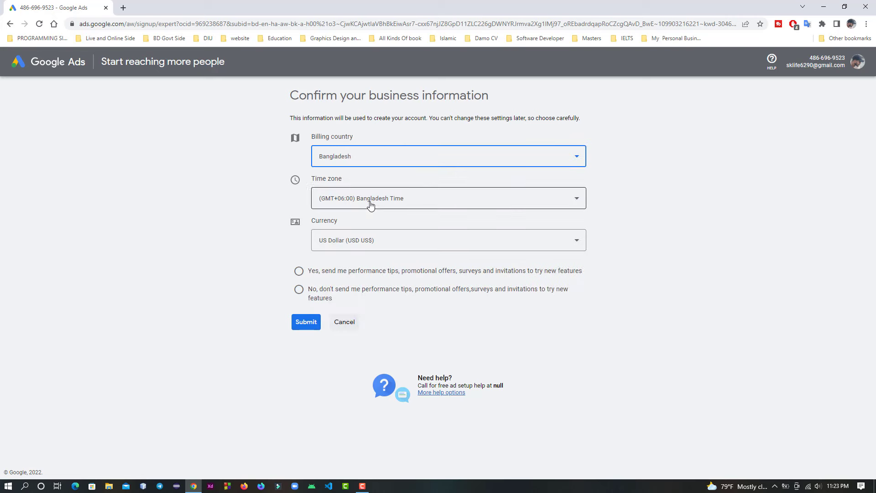
click(448, 240)
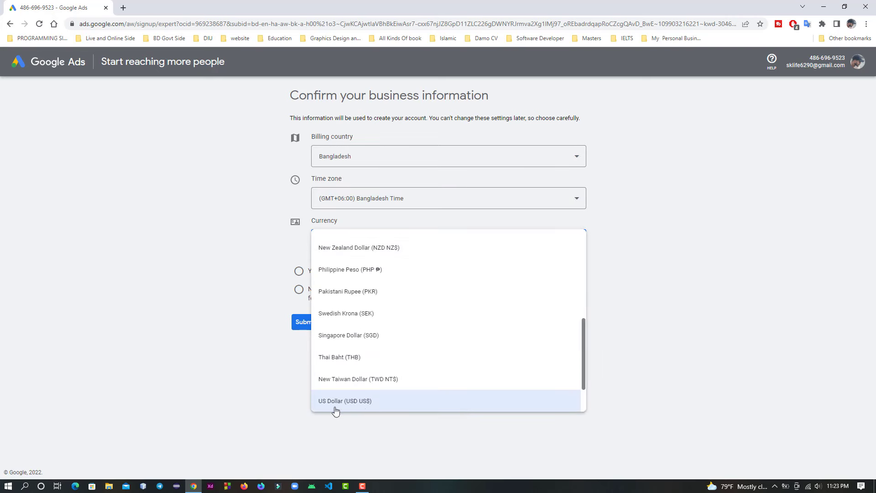
click(659, 346)
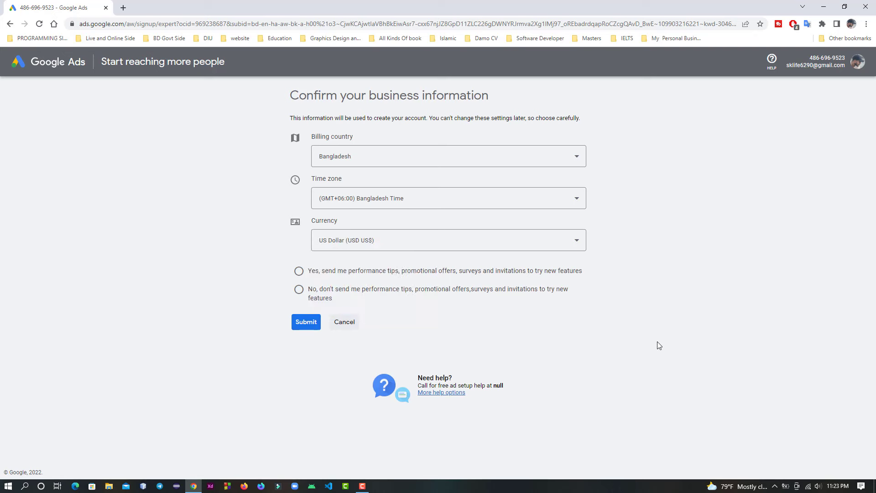
Step: Submit the business information with performance tips and promotional offers declined, and open the new account
click(294, 296)
click(310, 324)
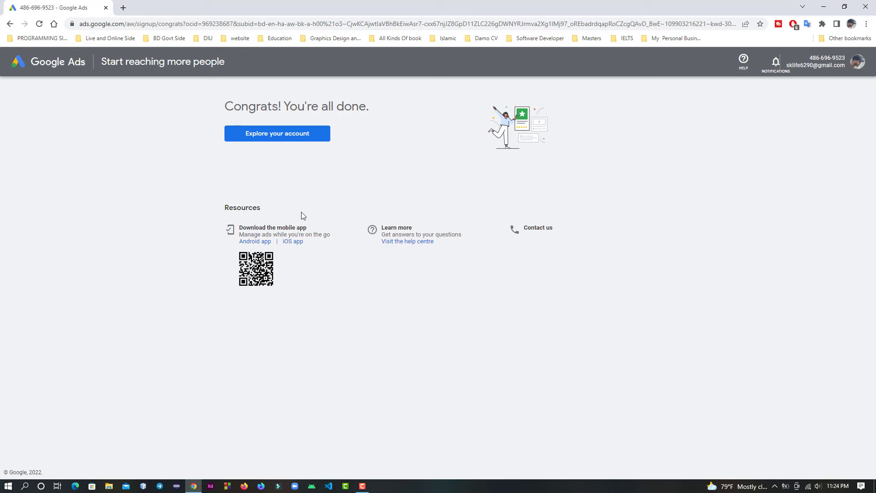
click(298, 139)
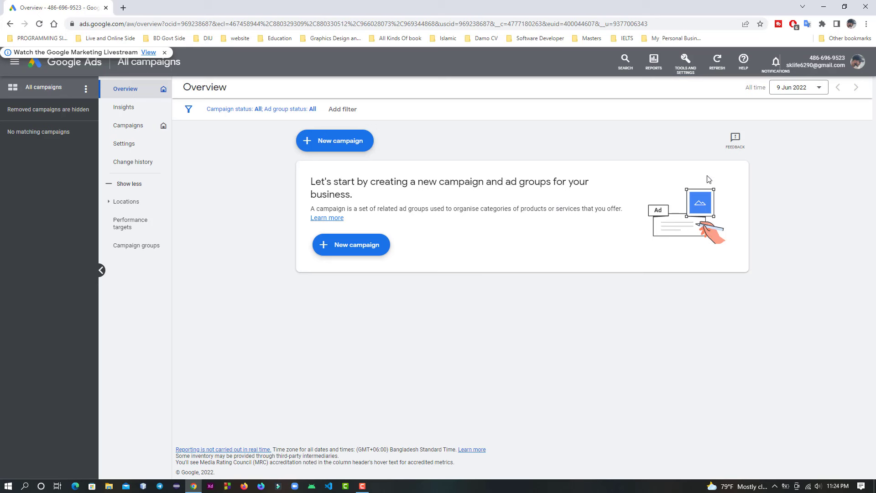
Step: Open the billing summary and review the billing country, payments profile and customer info in the payments set-up
click(686, 63)
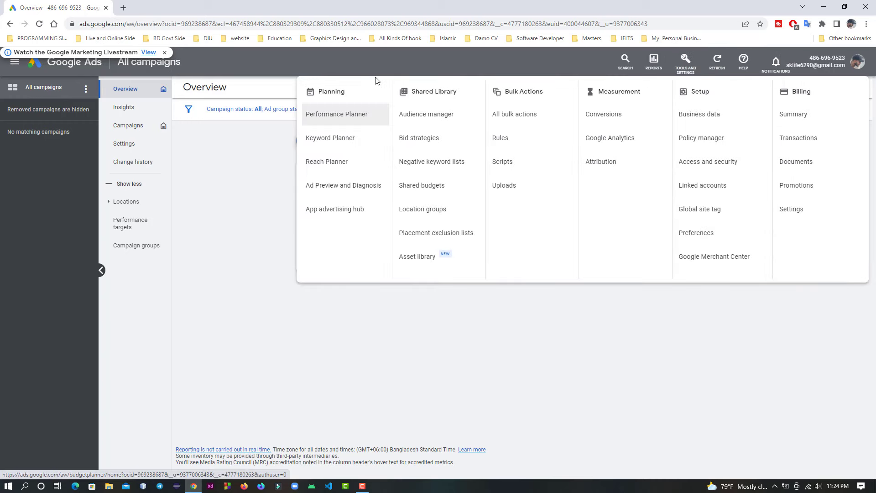
click(804, 114)
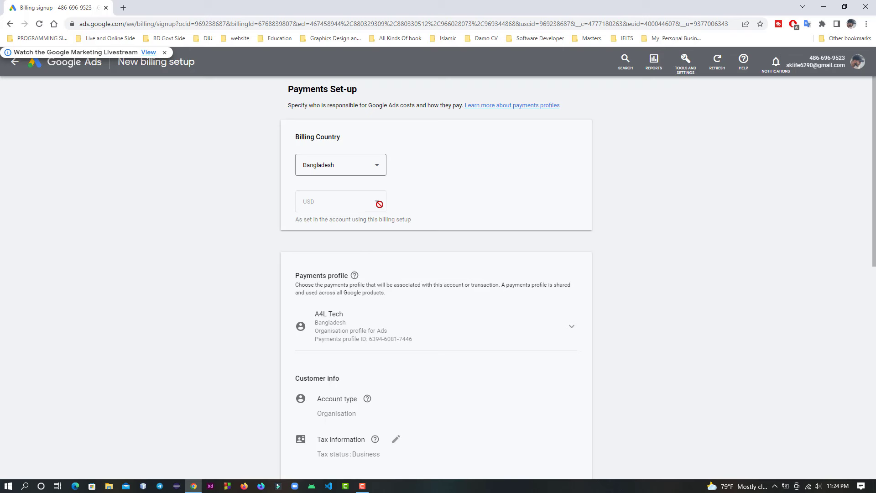
scroll(445, 305, down, 1)
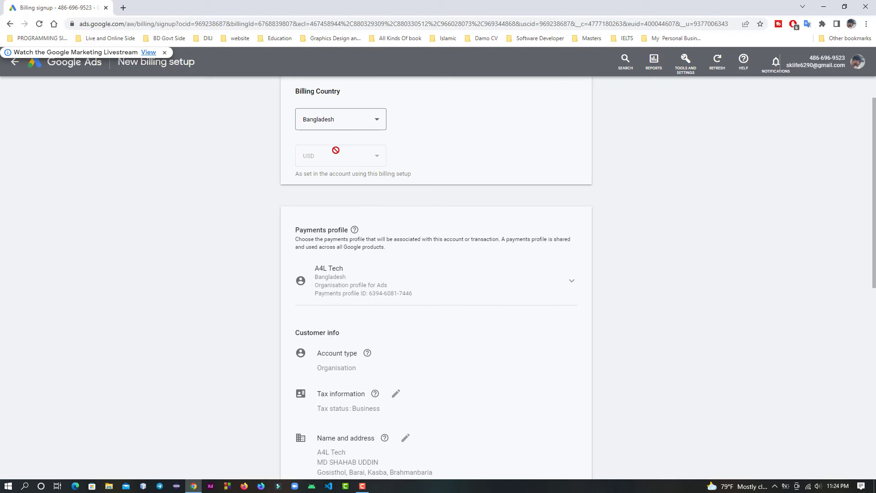
scroll(380, 238, down, 3)
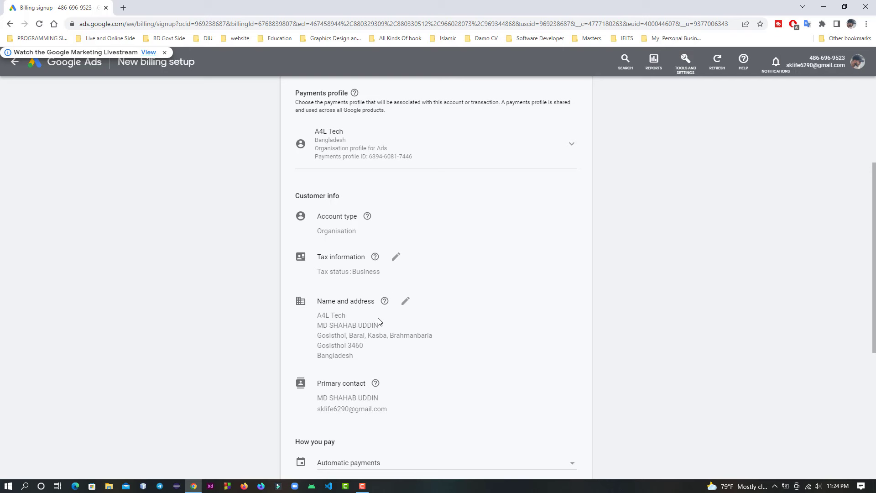
scroll(356, 310, down, 1)
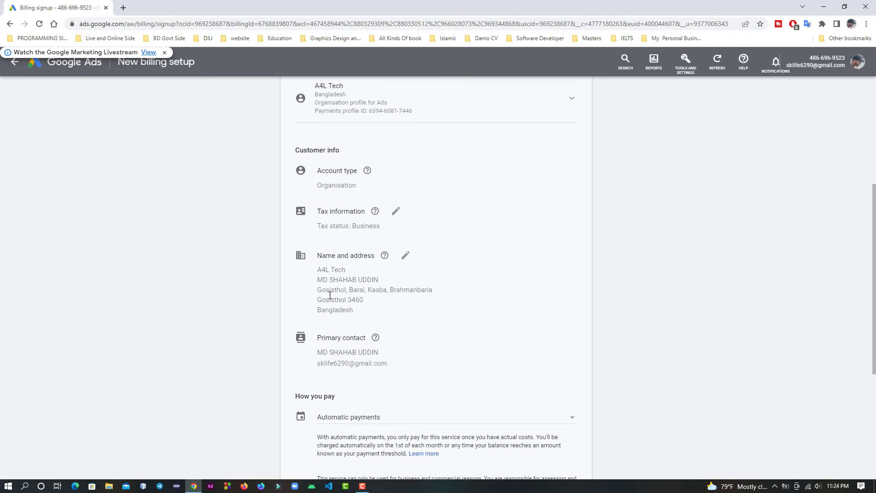
Step: Open the customer's name and address for editing and review the business name, address, town and postcode fields
click(406, 256)
click(305, 286)
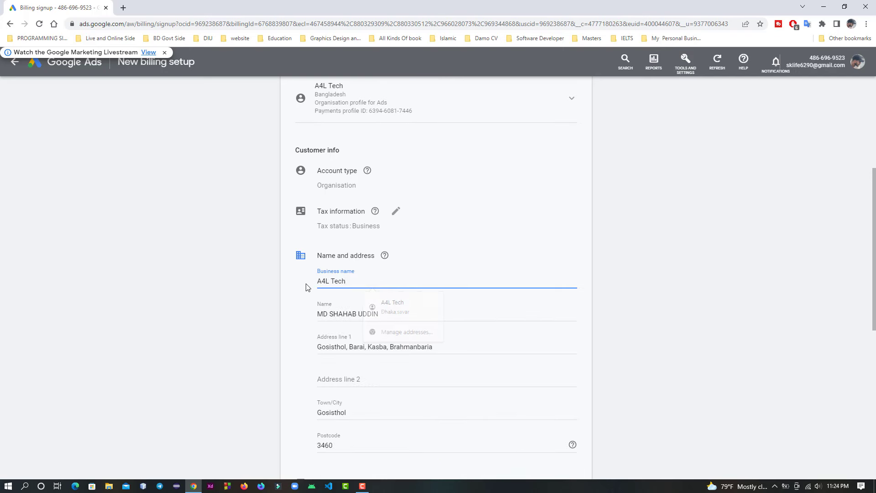
scroll(382, 301, down, 2)
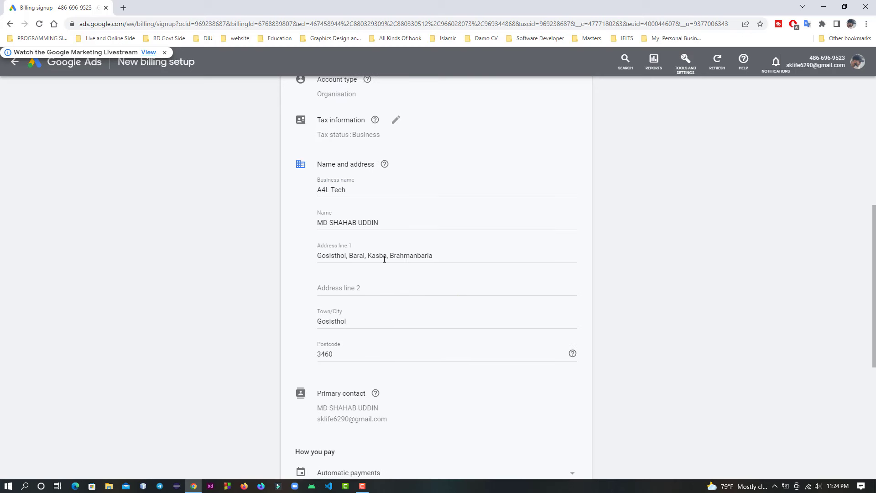
scroll(384, 259, down, 2)
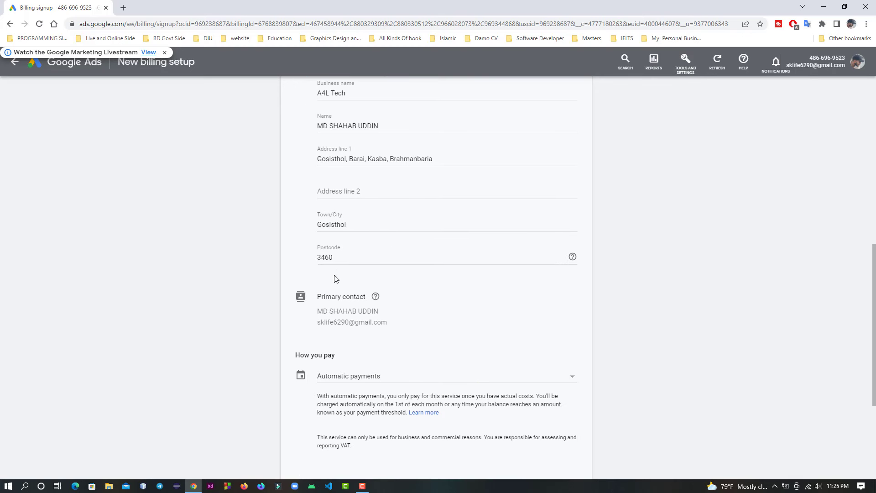
scroll(336, 279, down, 3)
Step: Choose manual payments with a payment amount of US$ 10 and open the card details for entry
click(453, 247)
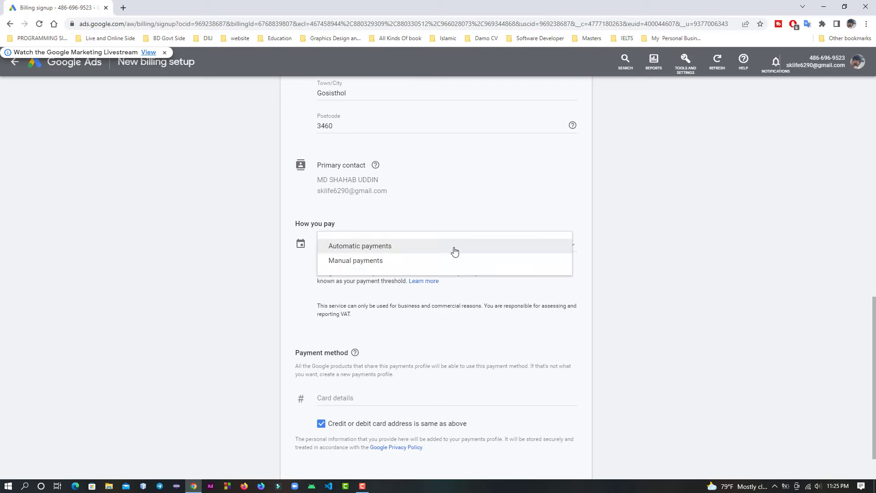
scroll(454, 250, down, 1)
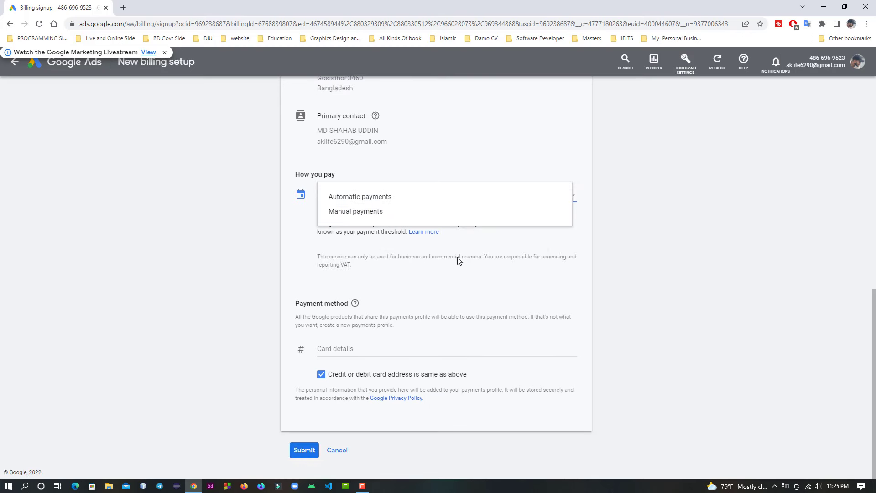
click(402, 211)
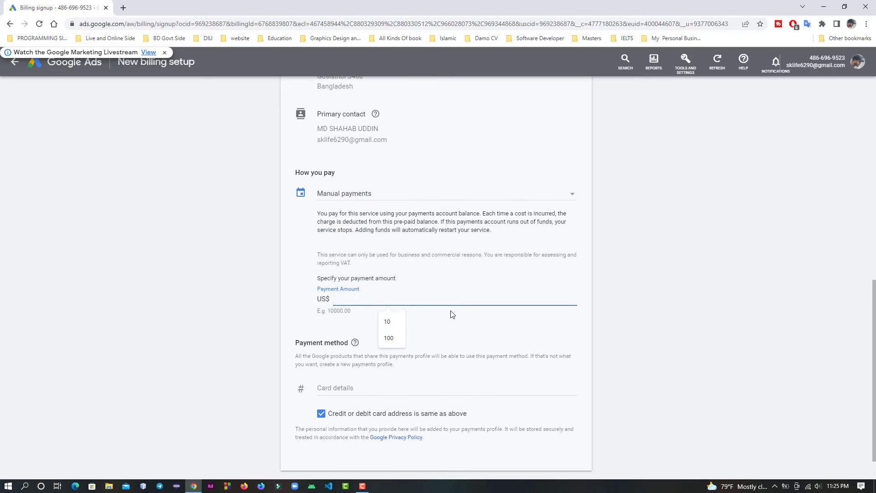
scroll(453, 314, down, 1)
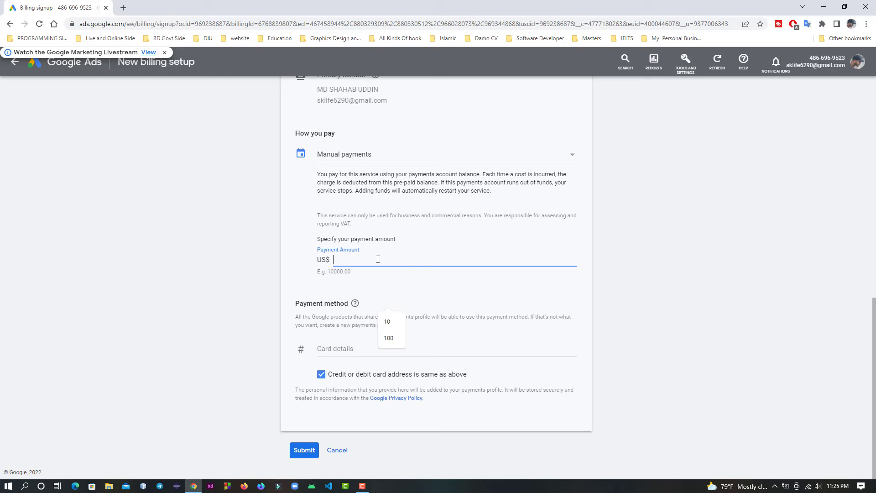
text(10)
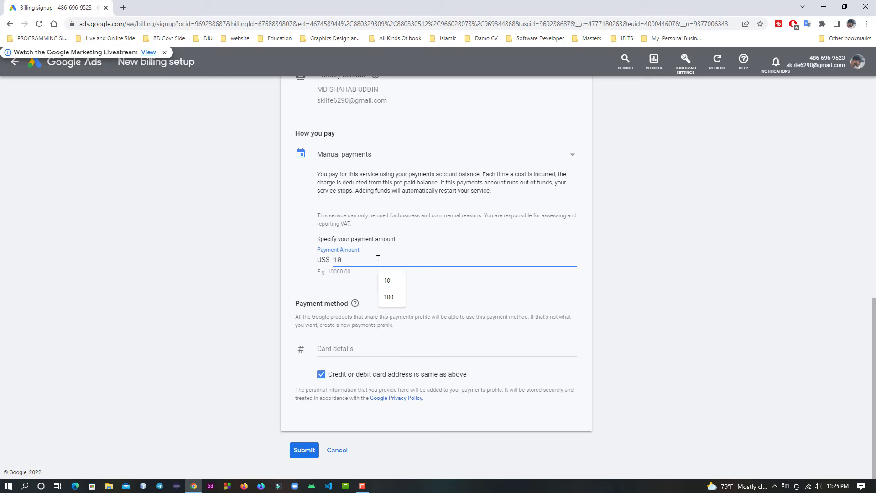
click(441, 280)
click(373, 355)
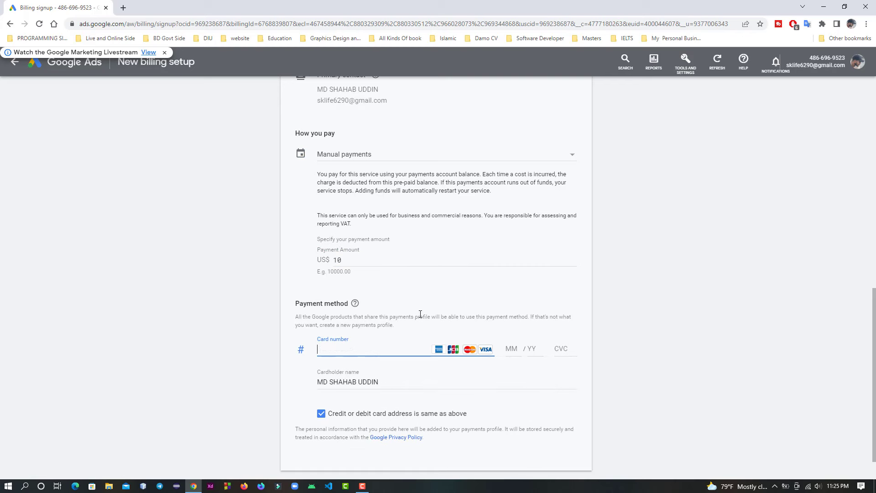
click(428, 283)
Step: Review the whole payments set-up form from billing country to payment method, and return to the campaigns overview without submitting it
scroll(428, 283, up, 10)
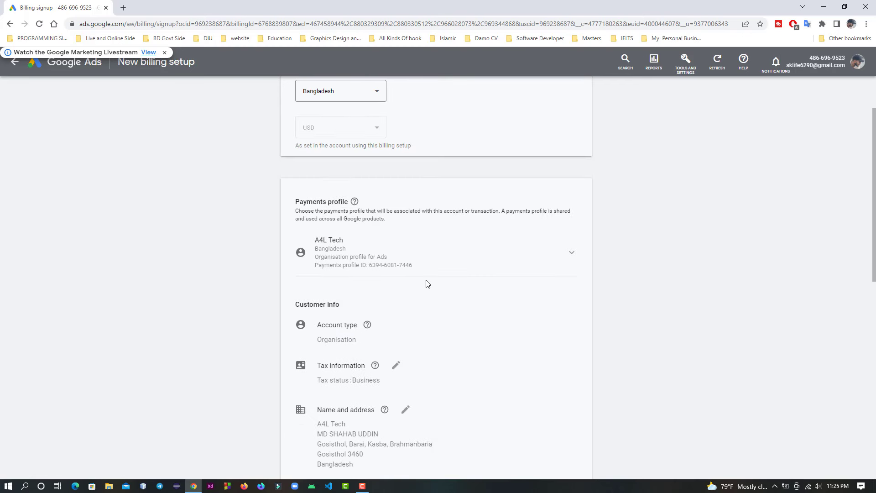
scroll(427, 283, up, 2)
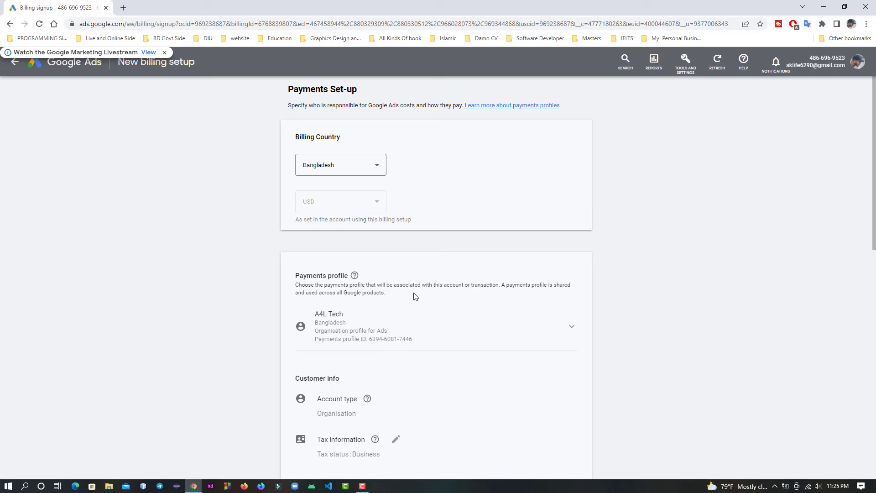
scroll(415, 297, down, 2)
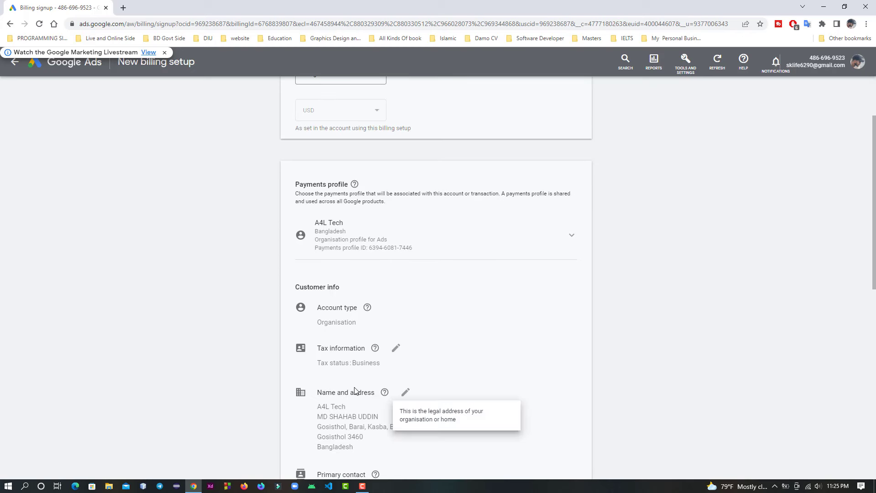
scroll(356, 391, down, 3)
scroll(357, 391, down, 4)
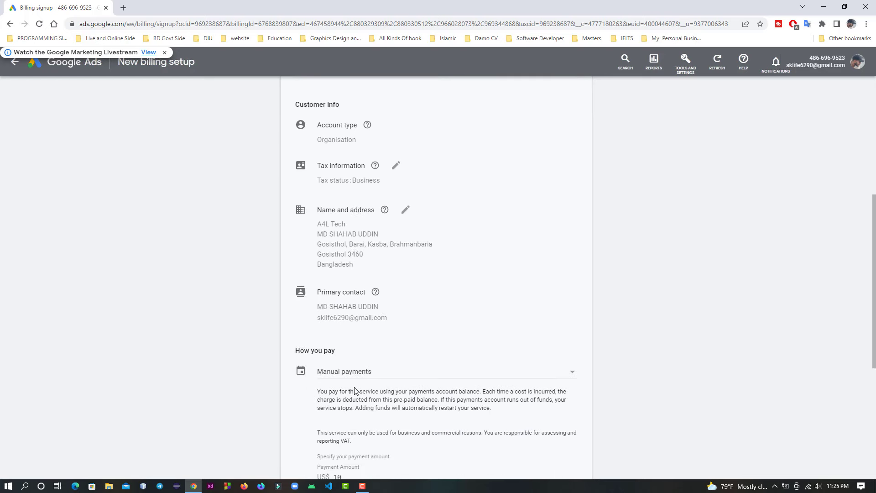
scroll(355, 387, up, 6)
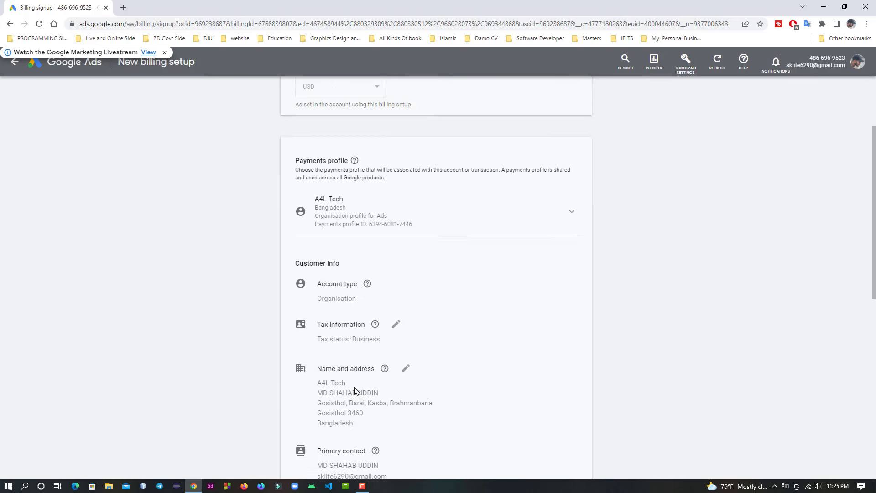
scroll(356, 388, down, 9)
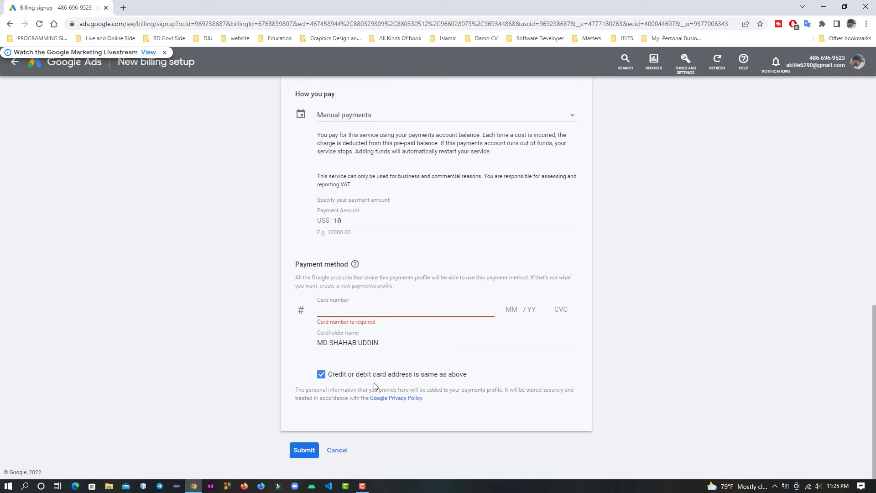
scroll(391, 331, up, 12)
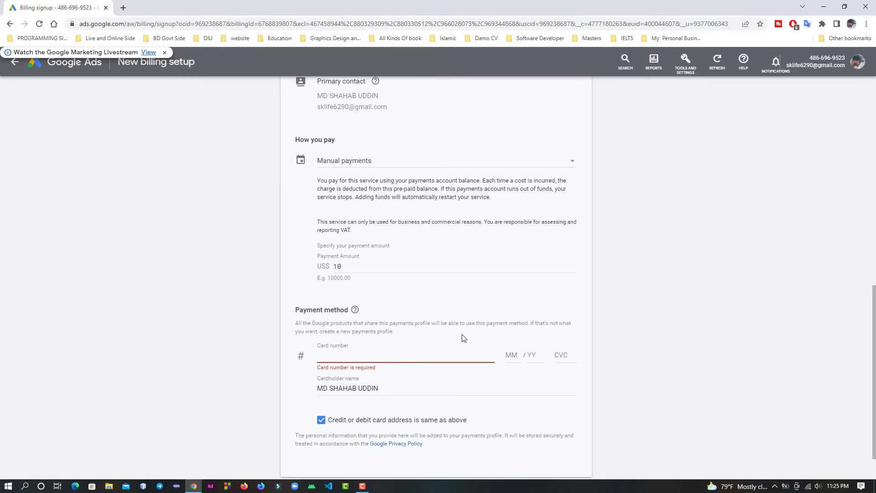
click(68, 66)
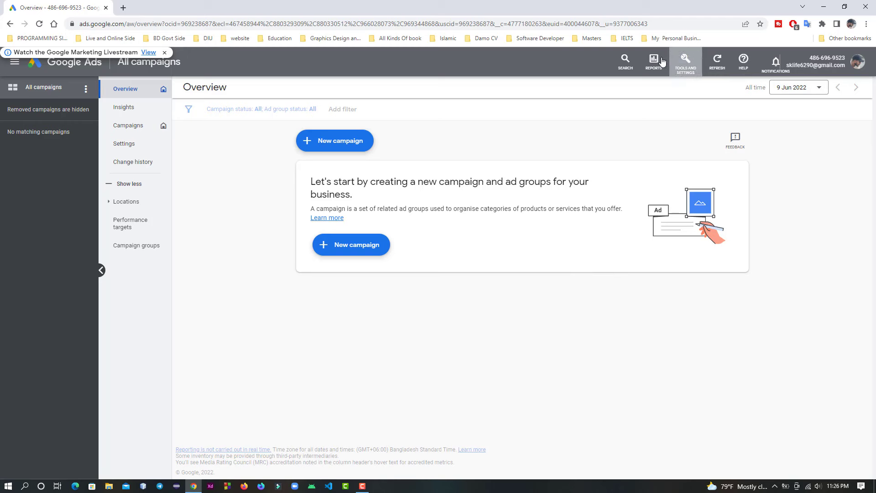
click(686, 60)
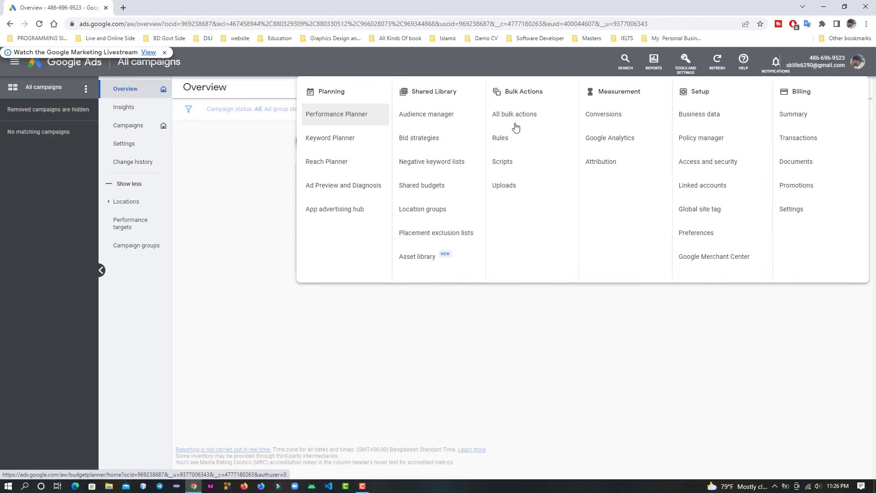
click(592, 392)
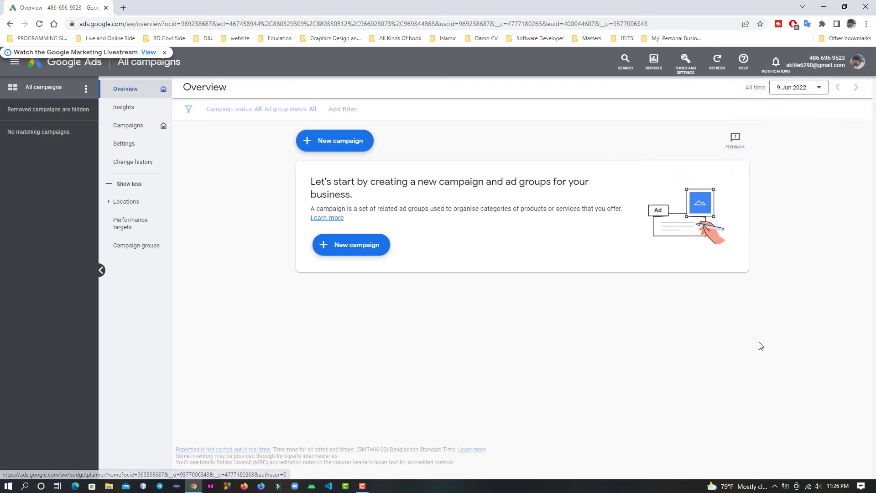
Step: Open Gmail in a new browser tab and go to the management page of the signed-in Google Account
click(122, 8)
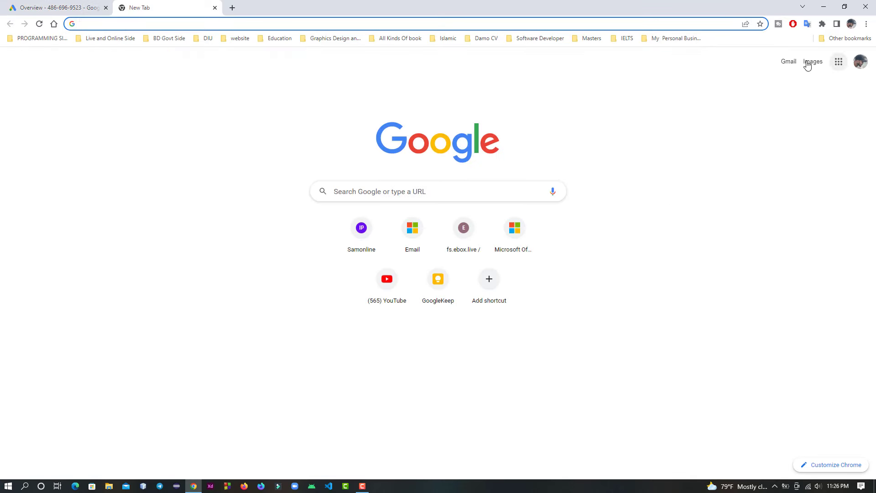
click(789, 63)
click(789, 63)
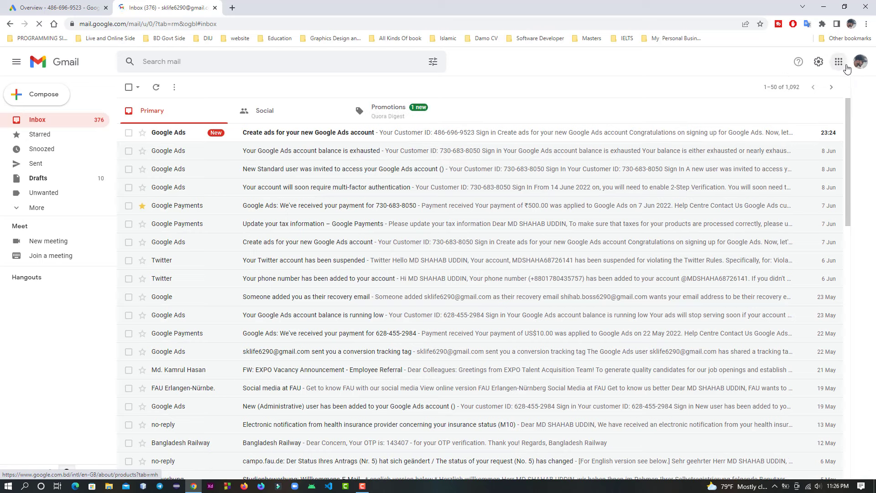
click(846, 67)
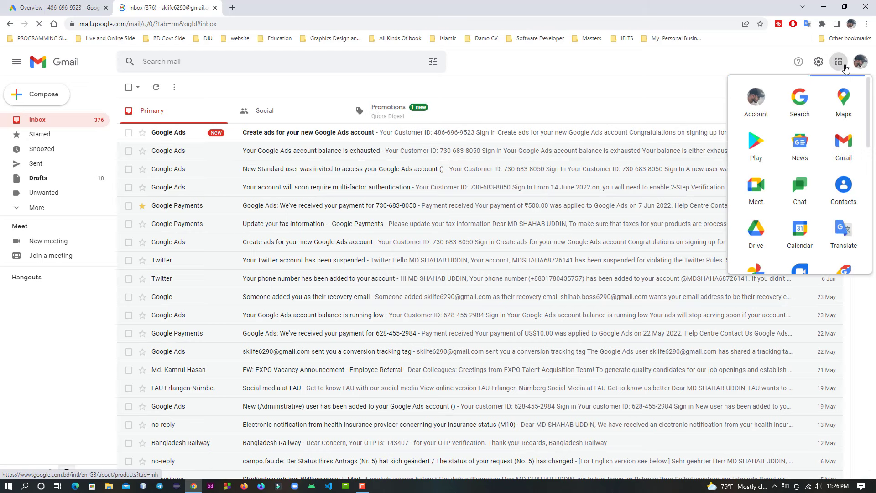
click(820, 64)
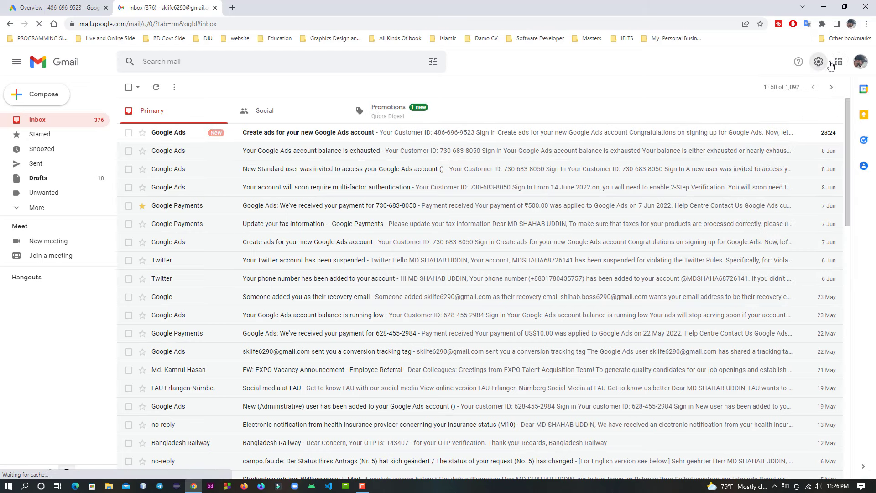
click(858, 63)
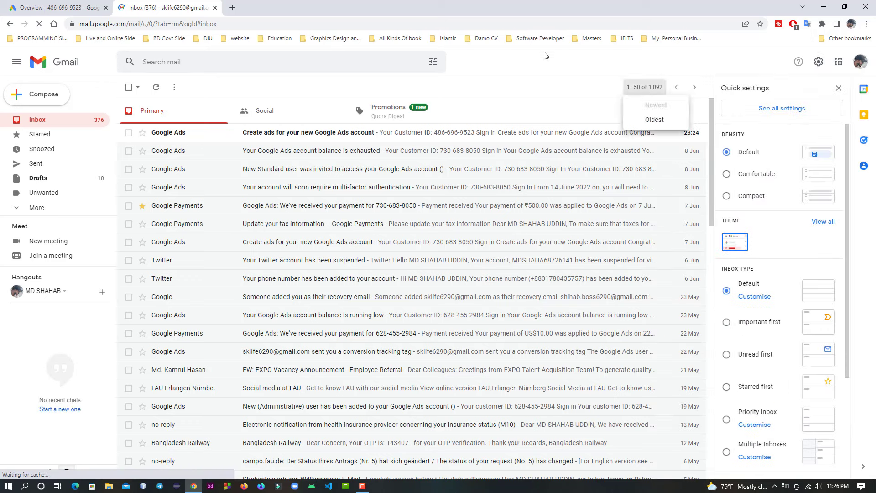
click(860, 63)
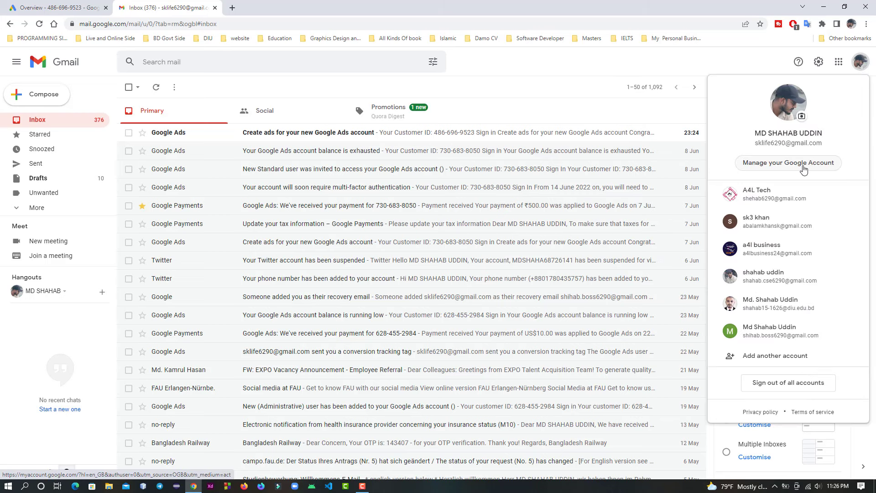
click(805, 169)
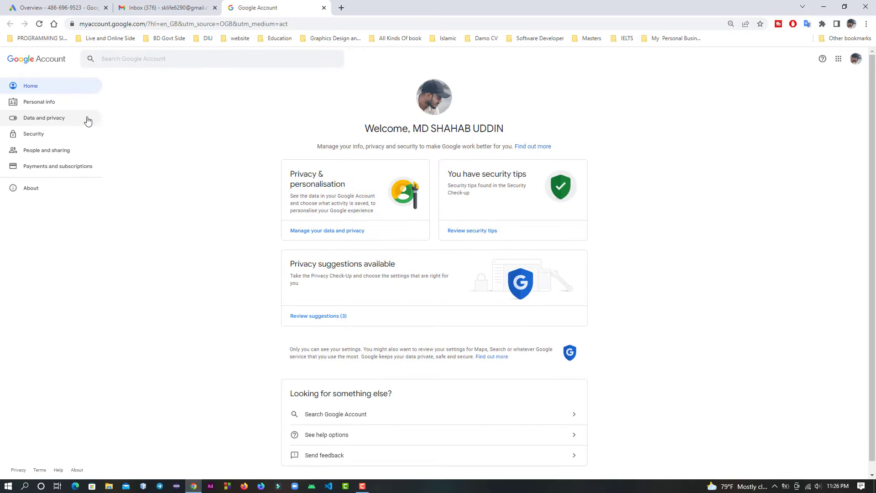
Step: Check the 2-Step Verification status in the Google Account's security settings and open its settings
click(68, 137)
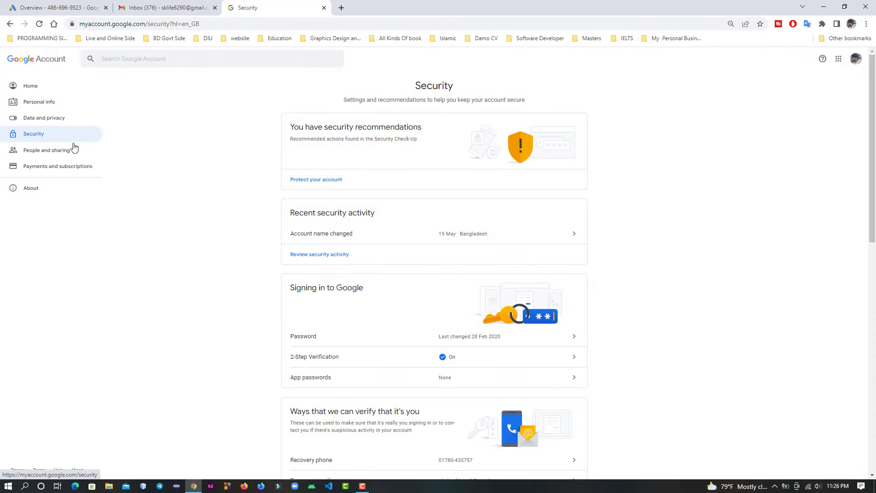
scroll(309, 261, down, 2)
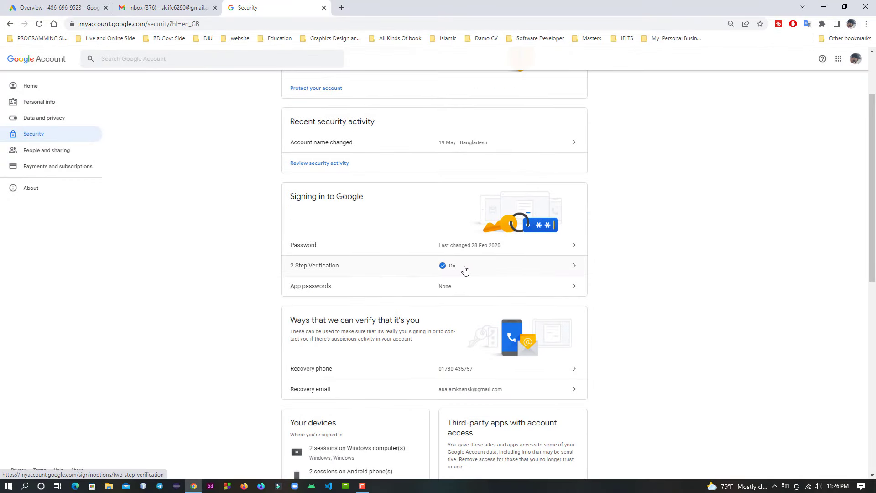
click(513, 270)
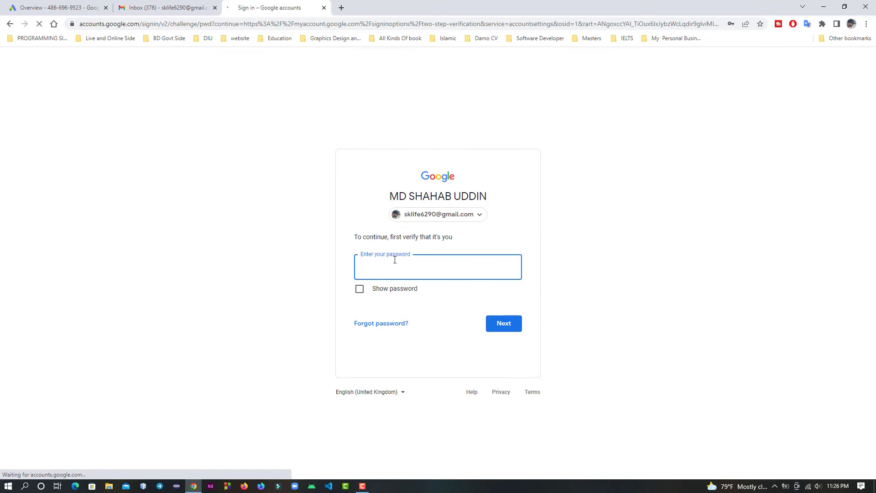
Step: Leave the password verification and security pages and switch back to the Google Ads overview
click(10, 24)
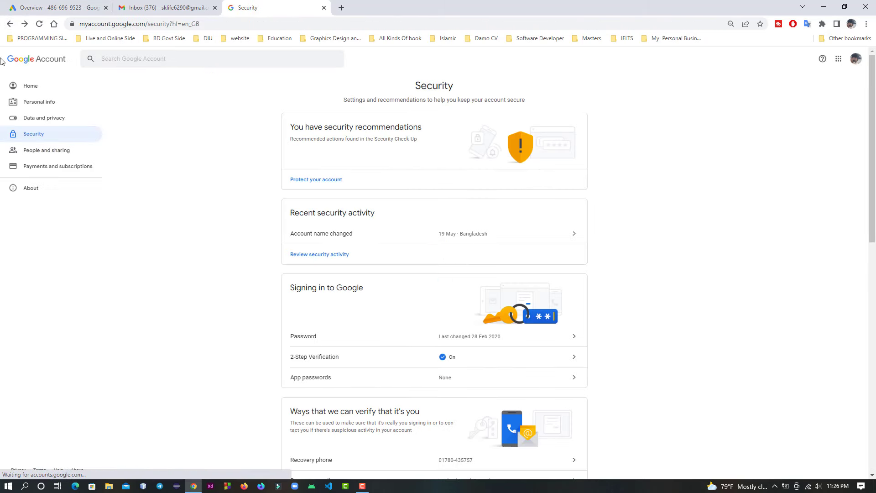
click(8, 25)
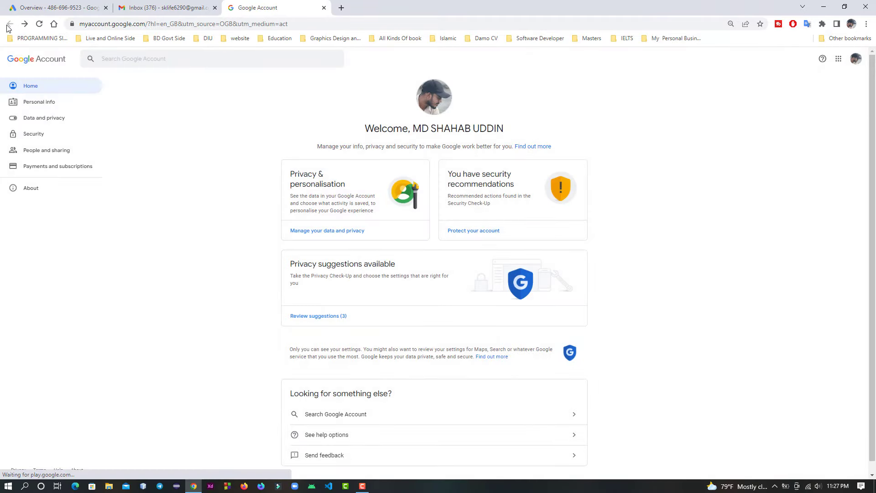
click(188, 8)
click(83, 8)
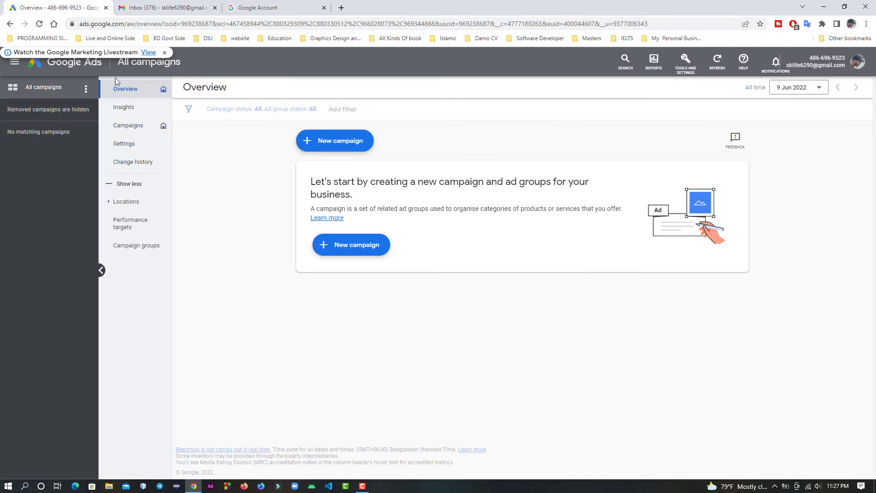